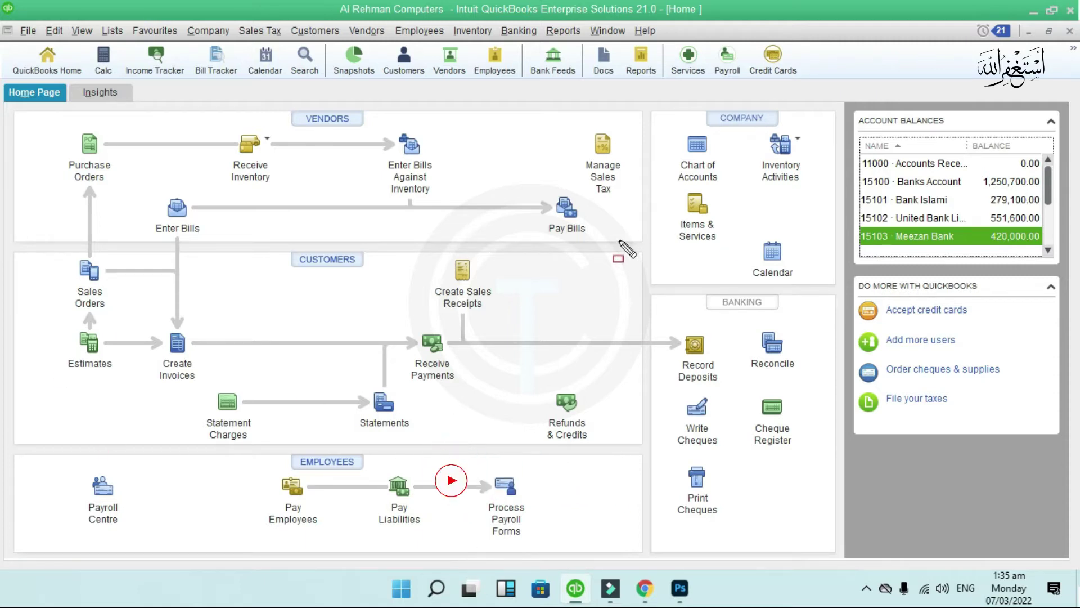
mouse_move(661, 184)
mouse_down()
mouse_move(689, 244)
mouse_move(739, 261)
mouse_up()
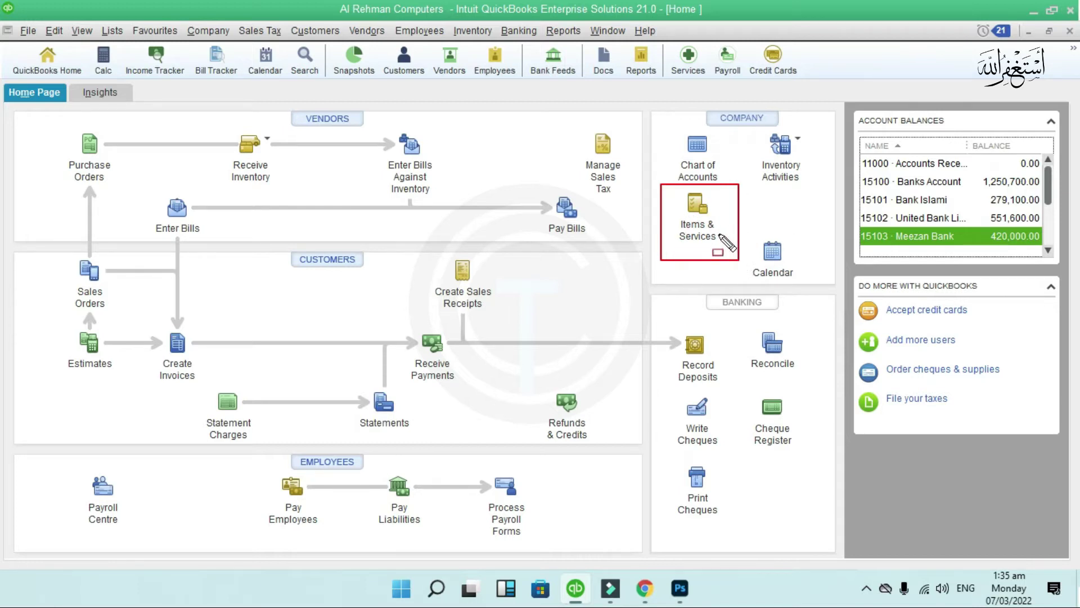
drag(94, 18, 133, 45)
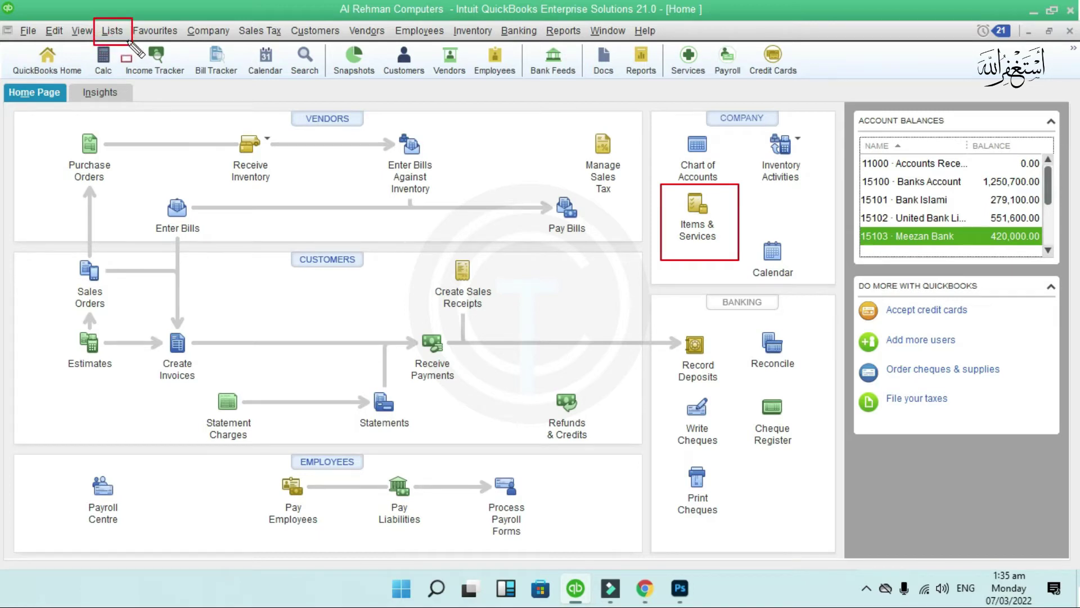
key(Escape)
click(116, 33)
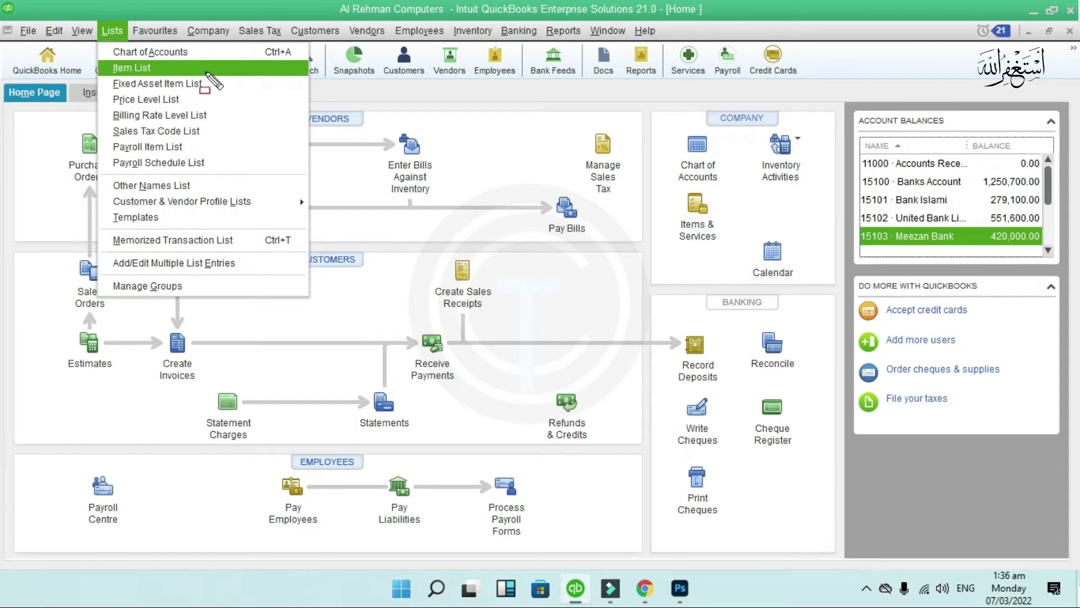
mouse_move(211, 77)
mouse_down()
mouse_move(100, 57)
mouse_move(93, 82)
mouse_up()
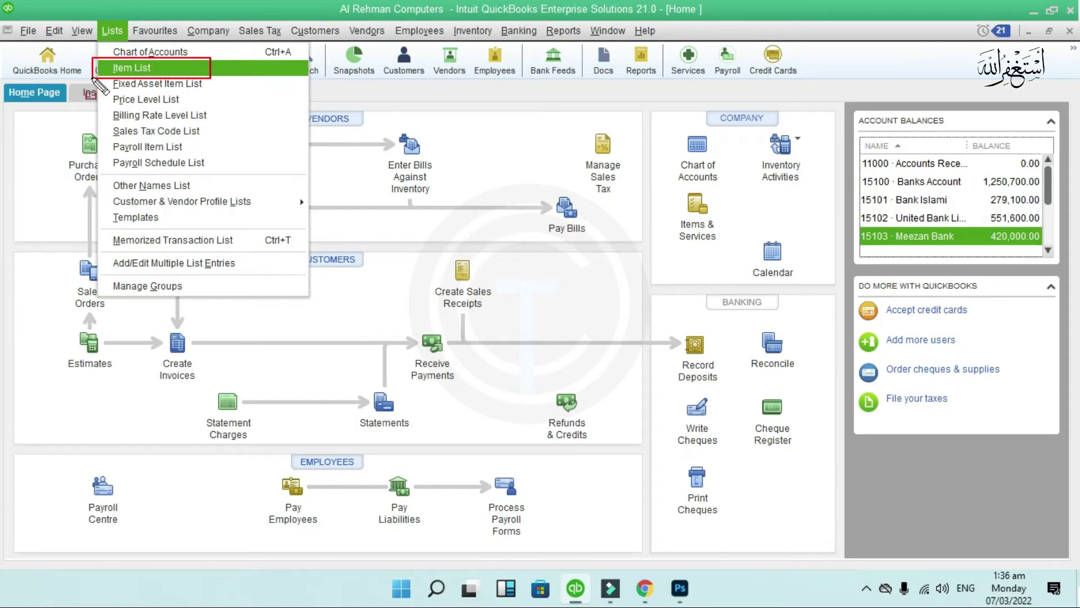
key(Escape)
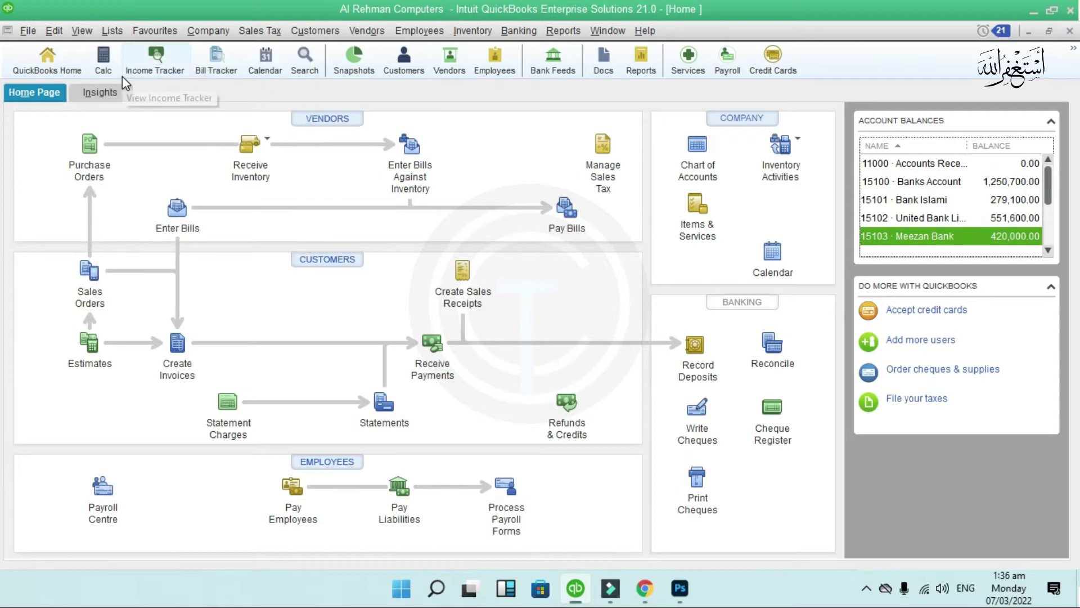
Open the list of items and services.
click(708, 205)
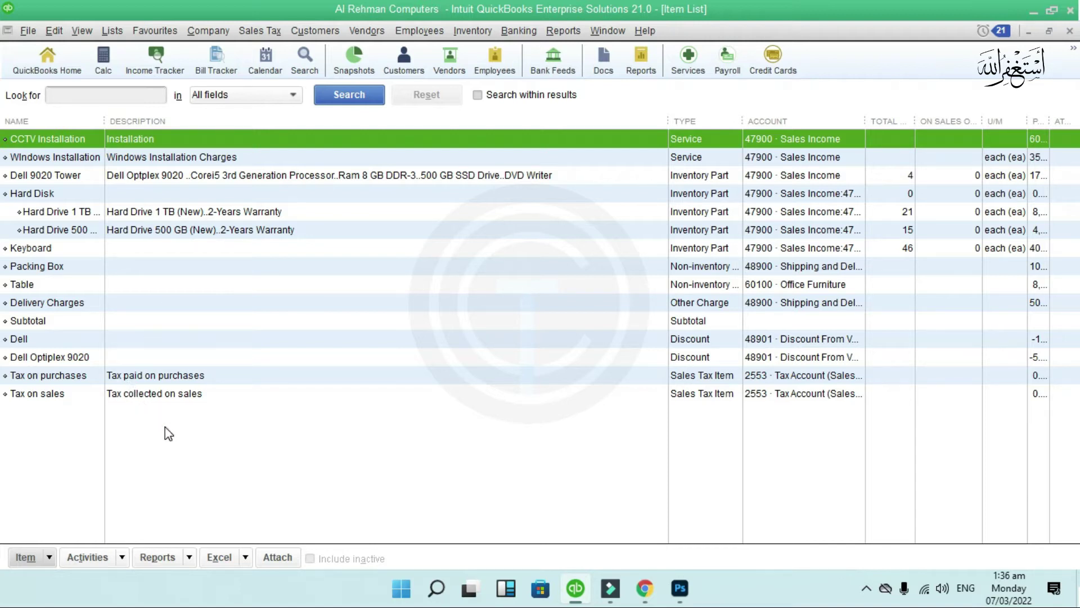
mouse_move(5, 528)
mouse_down()
mouse_move(25, 573)
mouse_move(54, 588)
mouse_move(62, 577)
mouse_up()
click(50, 557)
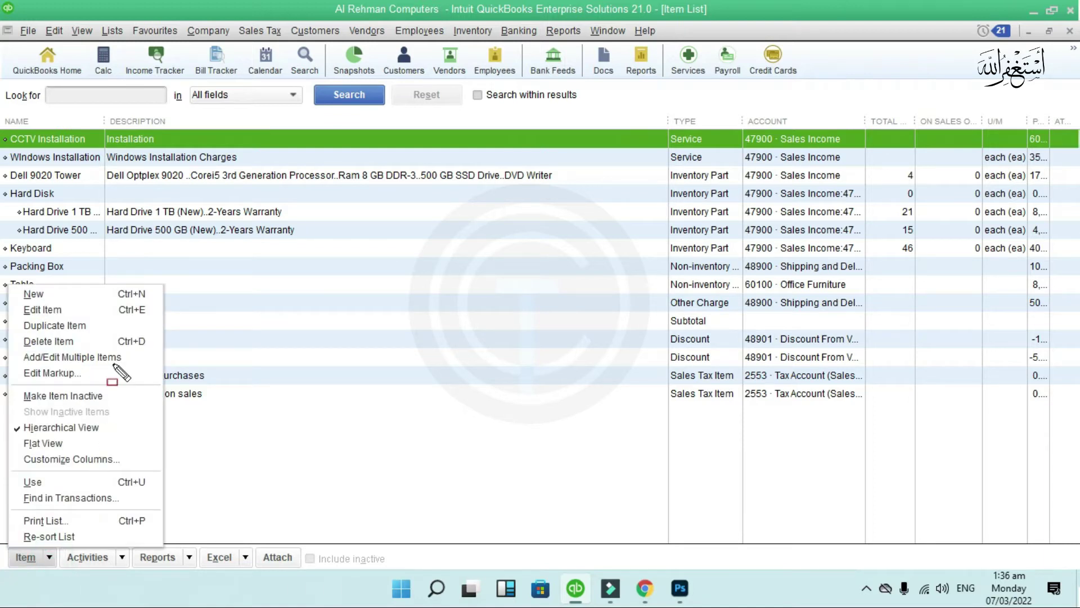
mouse_move(13, 268)
mouse_down()
mouse_move(18, 291)
mouse_move(55, 302)
mouse_up()
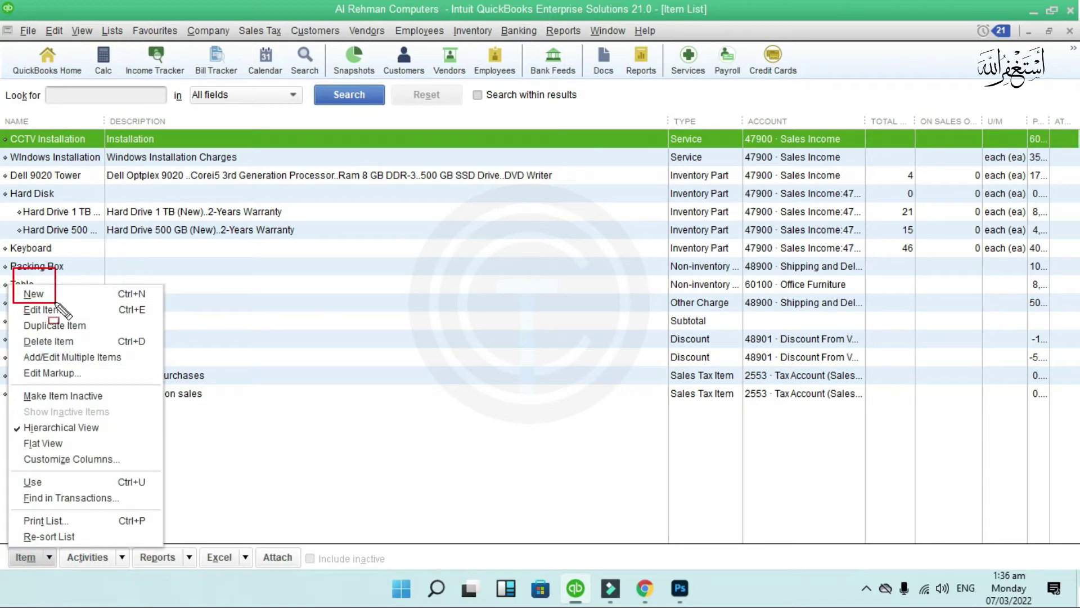
mouse_move(108, 265)
mouse_down()
mouse_move(125, 298)
mouse_move(155, 304)
mouse_up()
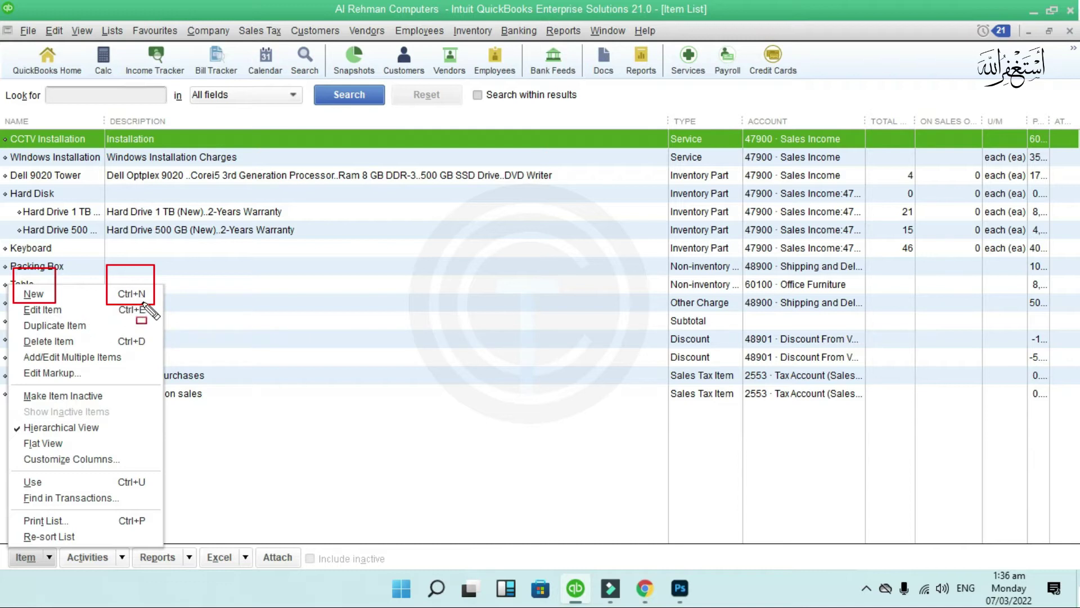
key(Escape)
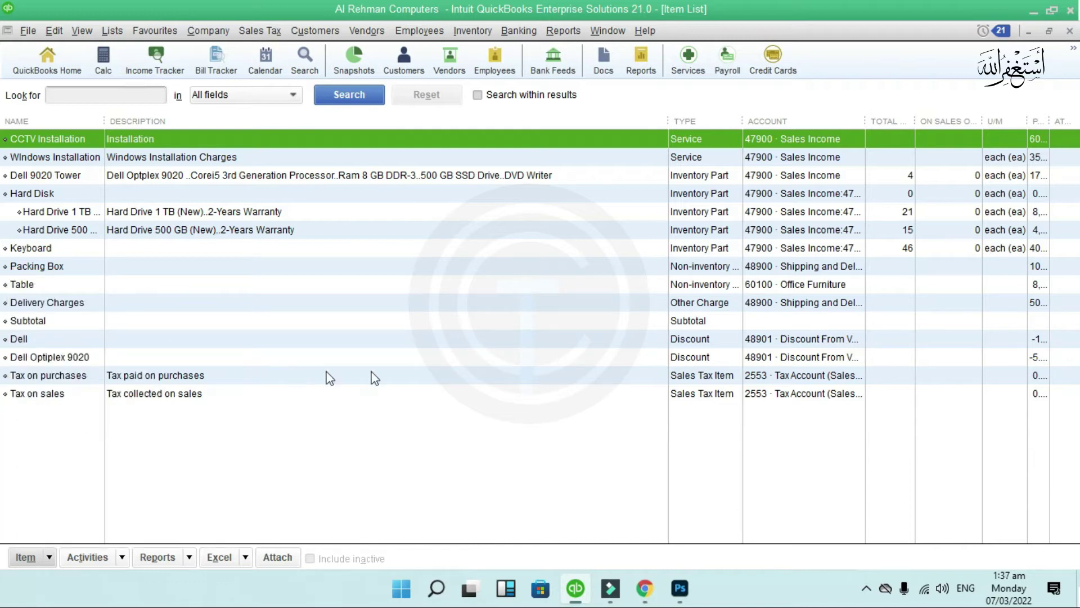
mouse_move(220, 194)
mouse_down()
mouse_move(242, 223)
mouse_move(799, 495)
mouse_move(819, 494)
mouse_up()
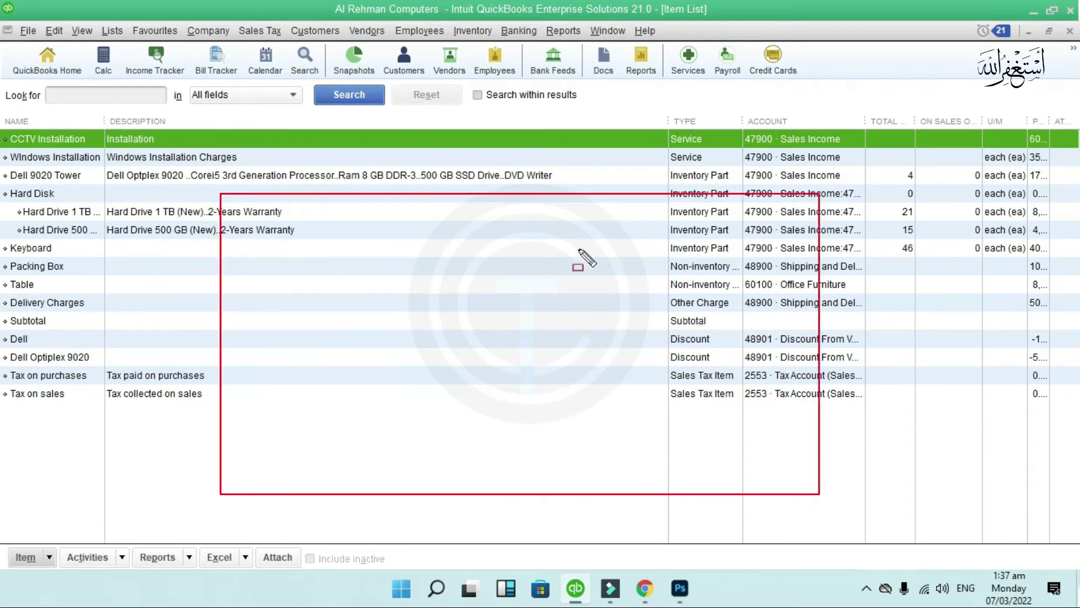
key(Escape)
Start a new item and set its type to Discount.
right_click(524, 249)
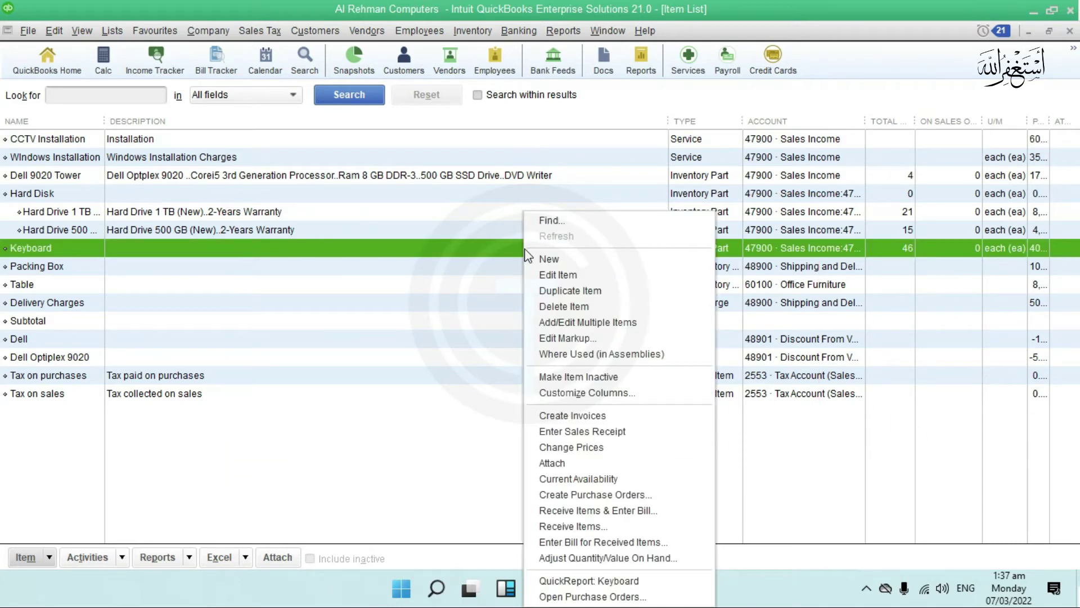
click(580, 267)
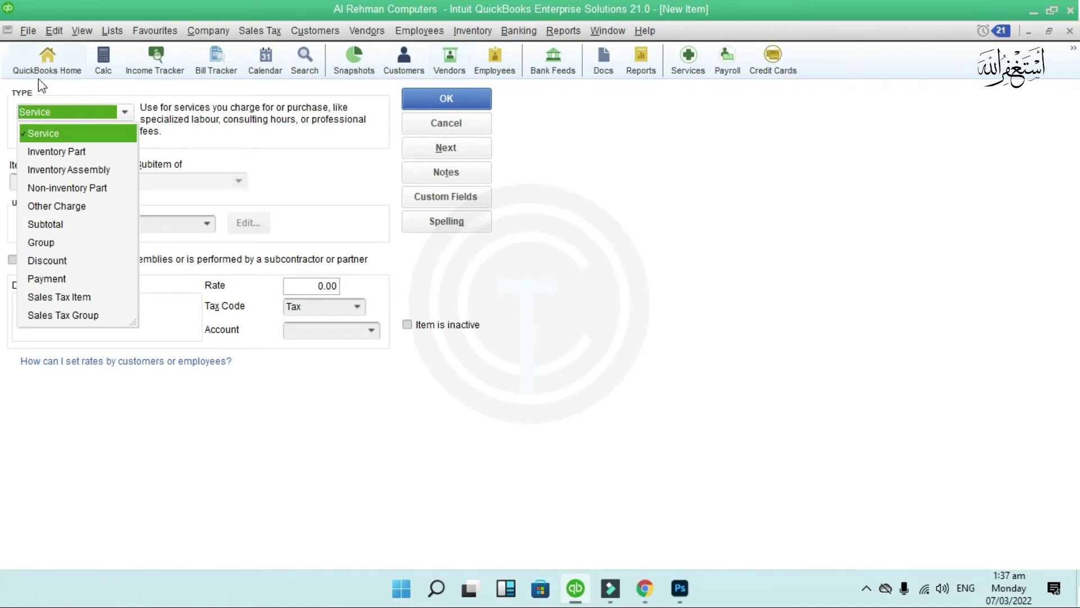
click(125, 113)
click(125, 113)
click(72, 262)
mouse_move(575, 597)
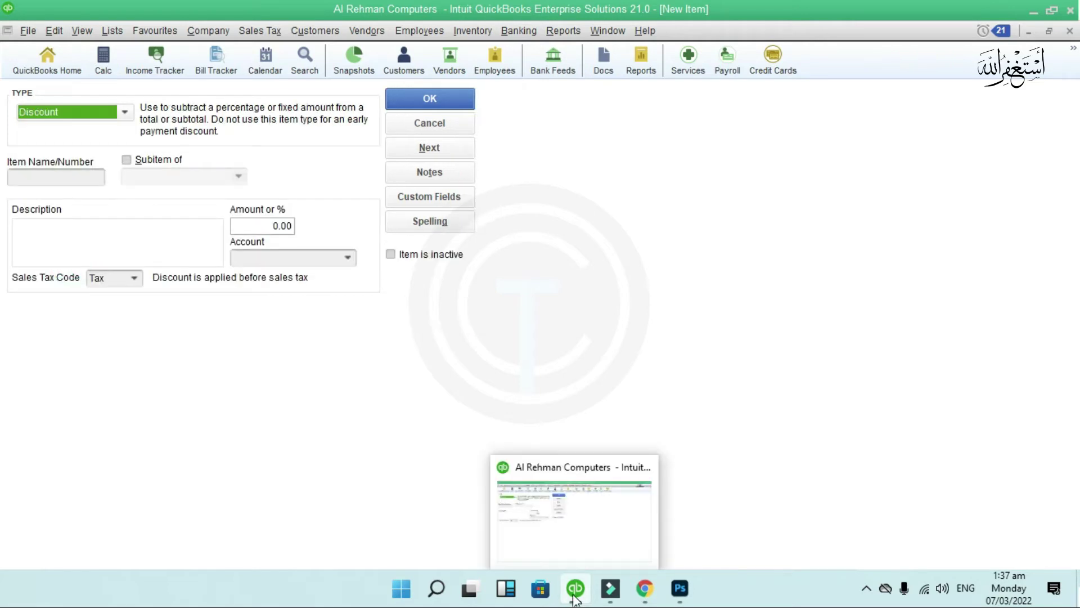
Name the discount item "Discount 5% (G)" and enter the description "5% Discount for Coustomers in all items.".
click(79, 177)
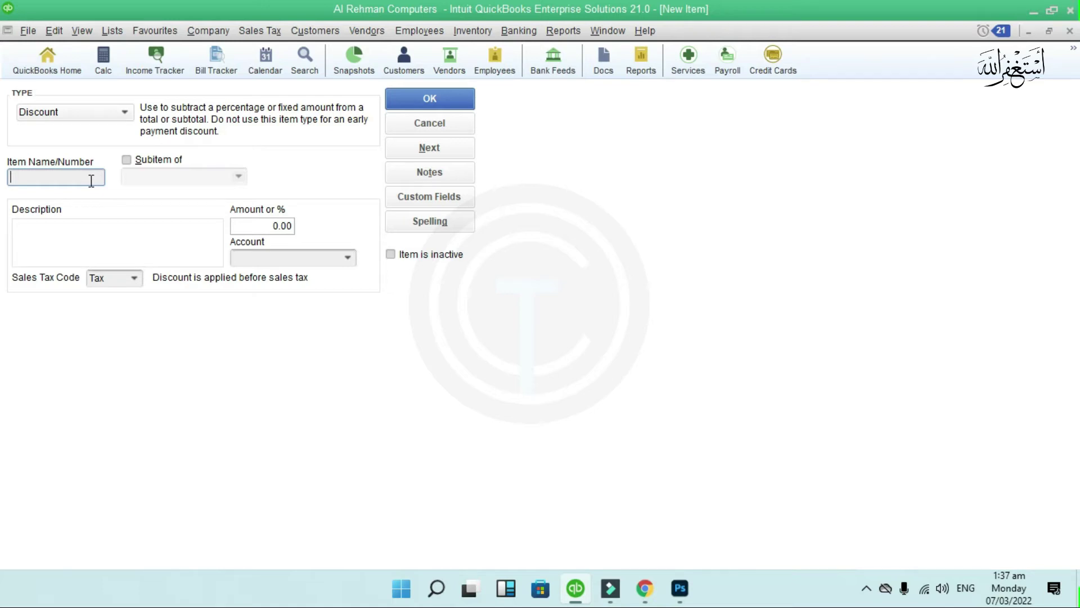
text(Discount 5% (G))
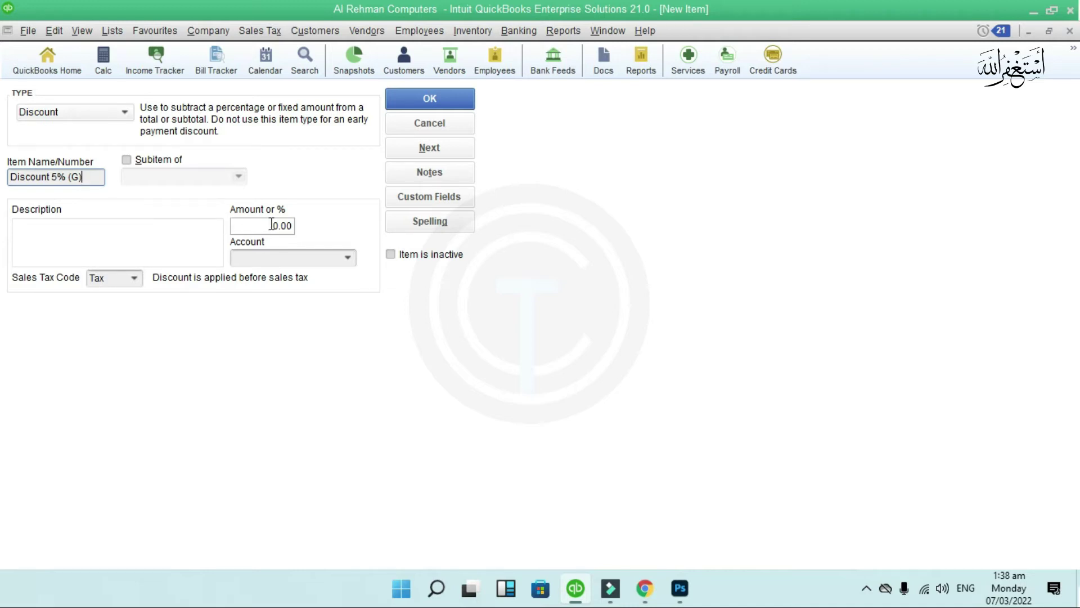
click(202, 225)
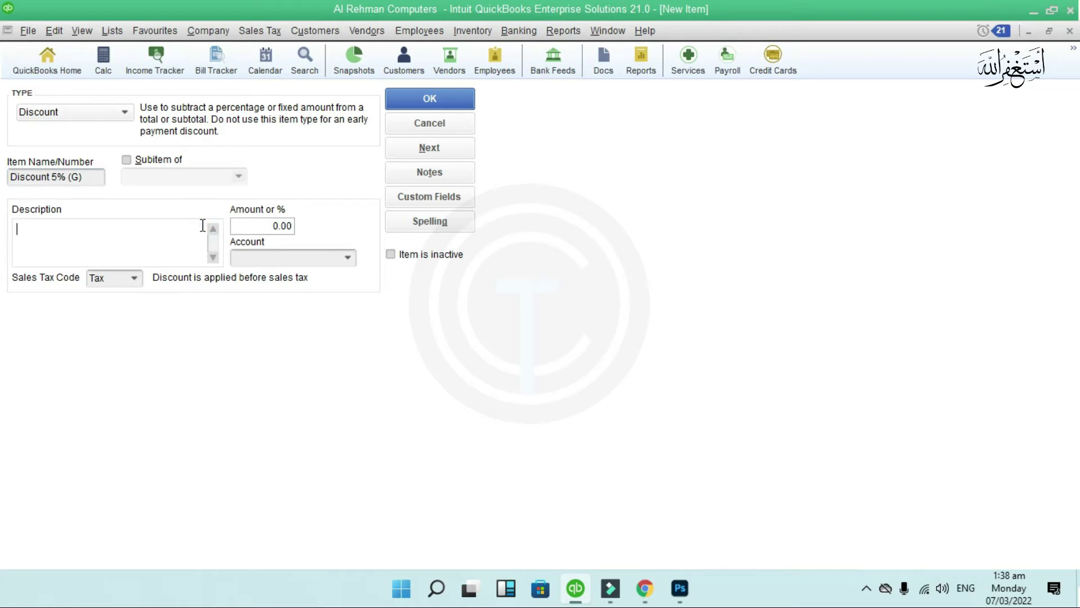
text(Discount for Cous)
text(a)
text(ll prod)
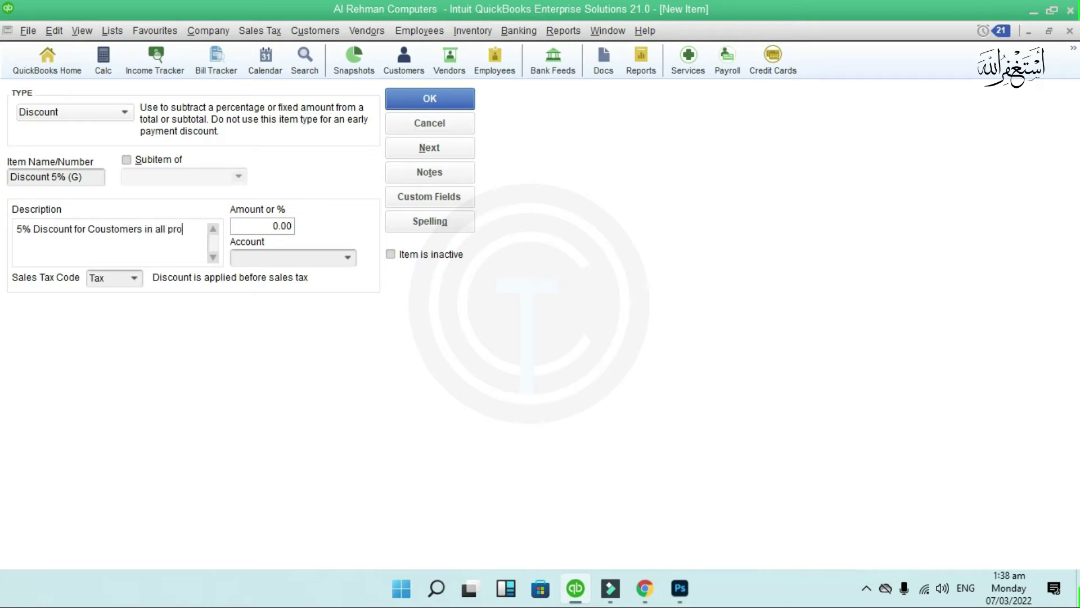
key(BackSpace)
key(BackSpace)
key(BackSpace)
key(BackSpace)
text(items)
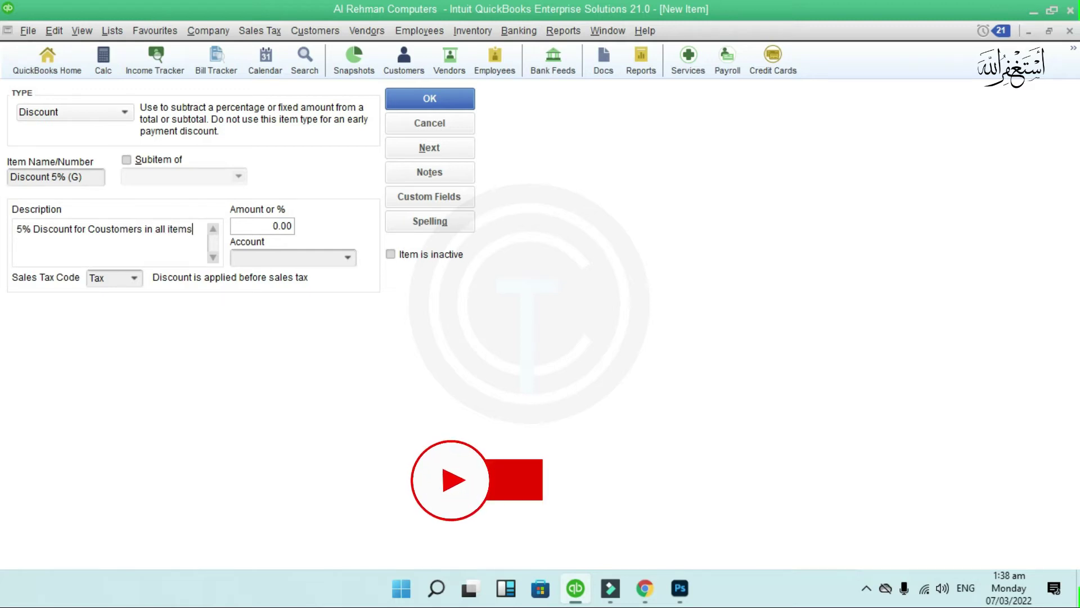
text(.)
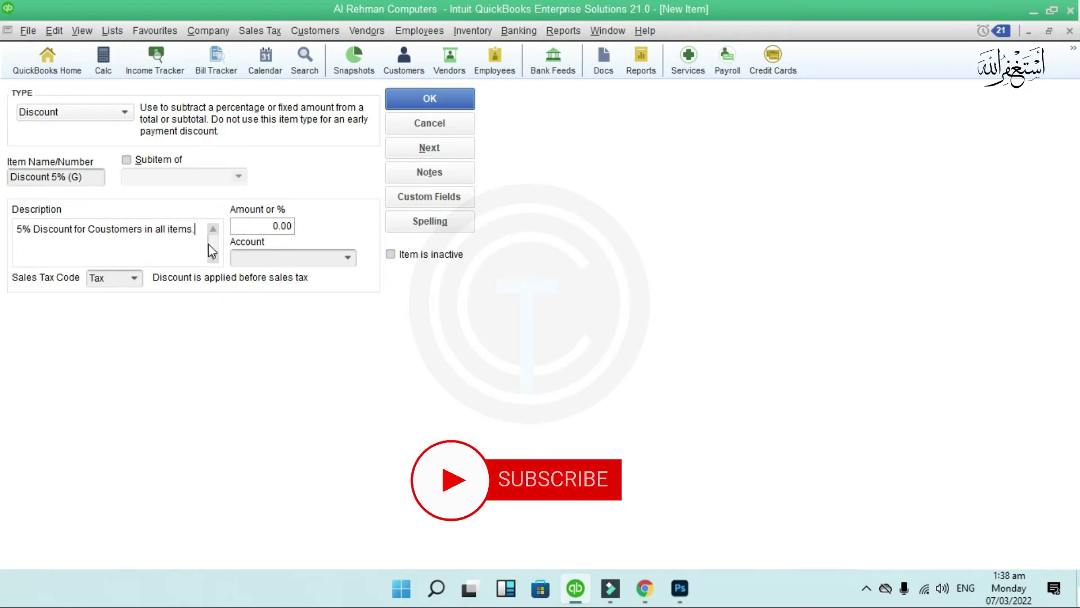
Set the discount item's amount to 5%.
double_click(274, 222)
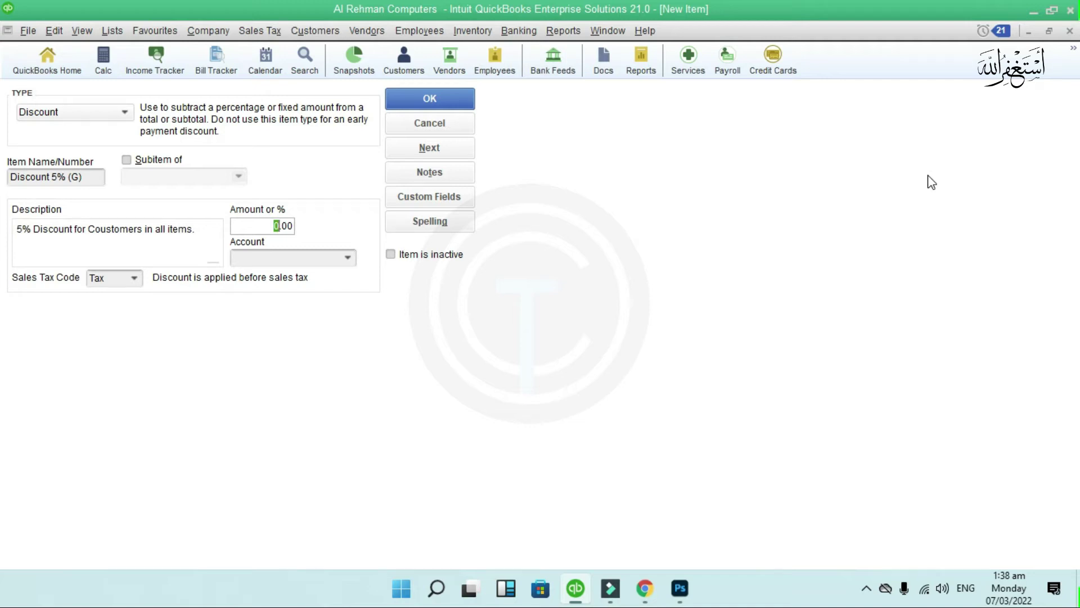
text(1000)
double_click(259, 226)
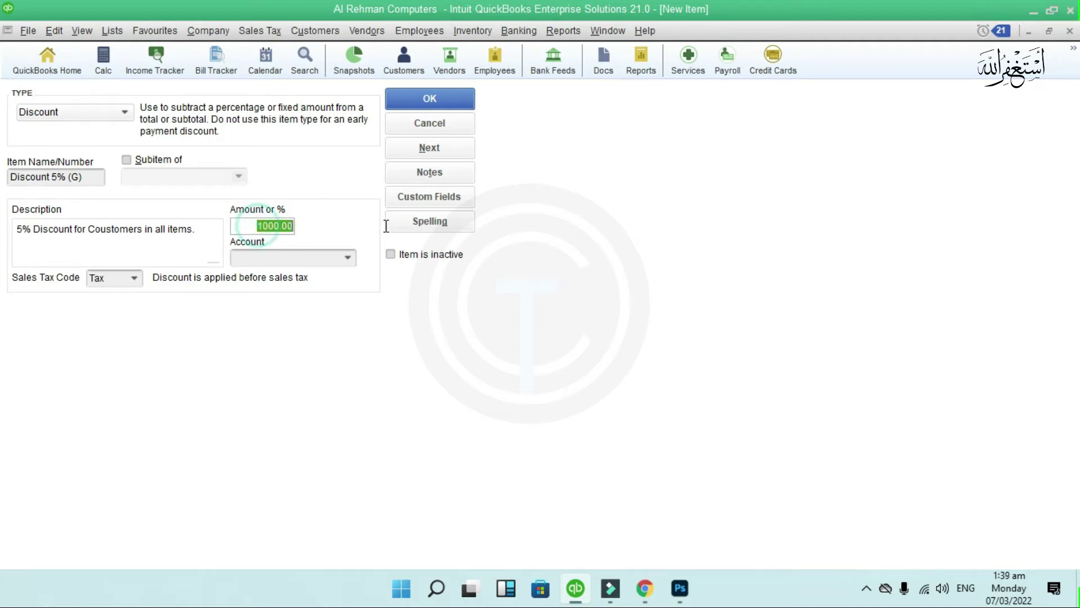
text(5%)
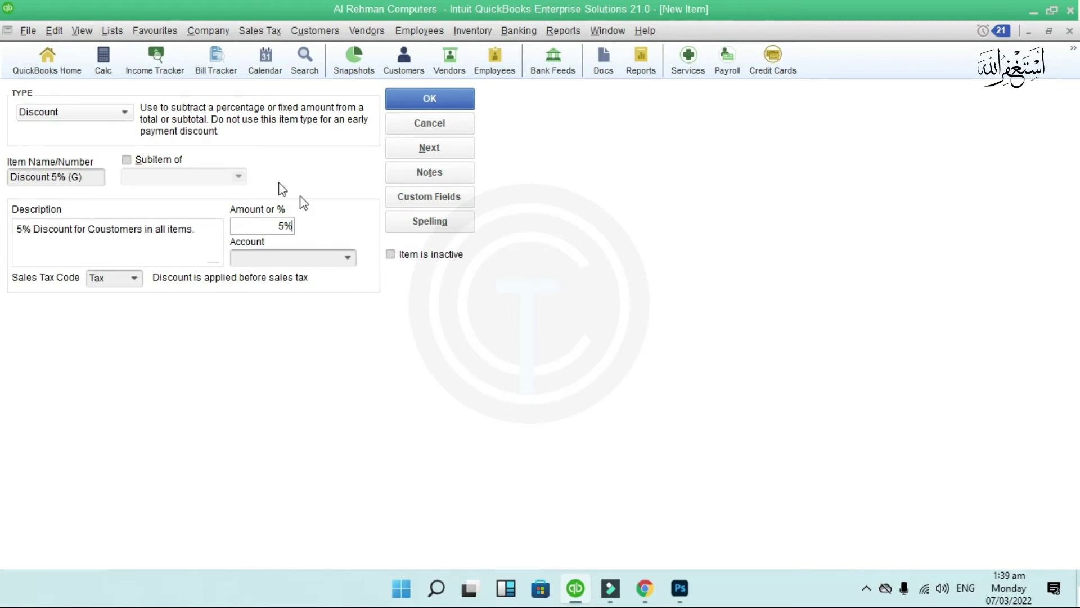
Look through the income and expense accounts for one suited to customer discounts.
click(352, 256)
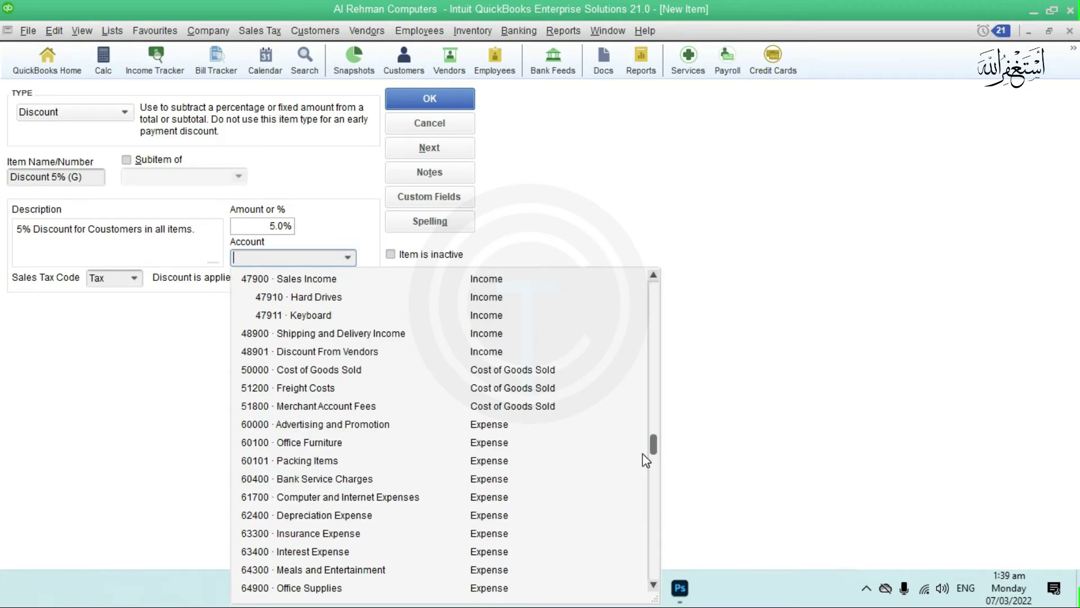
drag(653, 445, 654, 455)
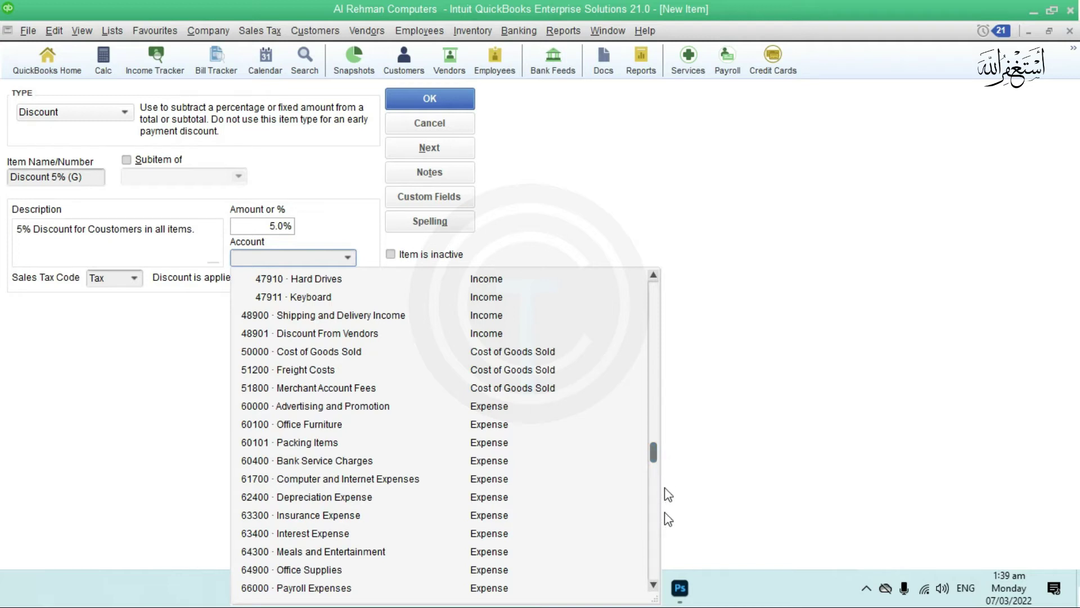
click(653, 585)
click(653, 587)
click(653, 586)
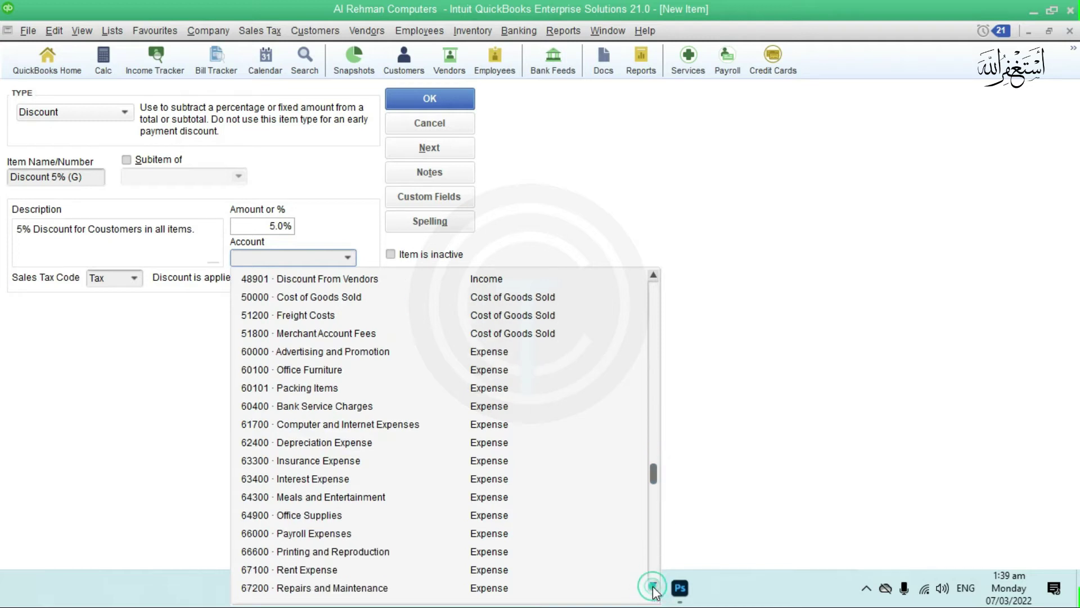
click(654, 587)
click(653, 587)
click(654, 587)
click(653, 587)
click(653, 587)
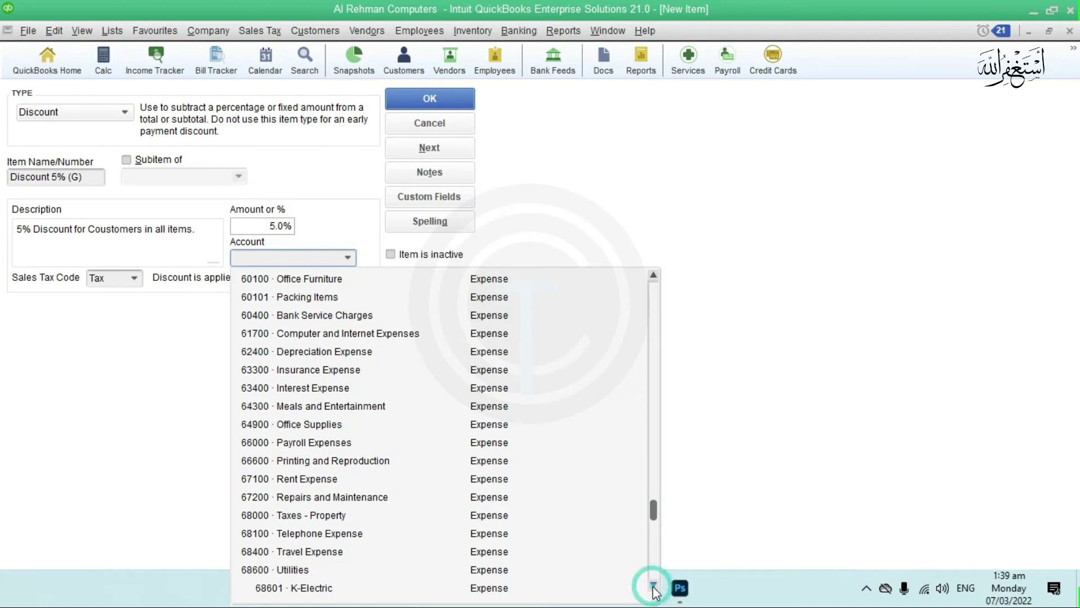
click(653, 587)
click(653, 587)
click(653, 587)
click(653, 587)
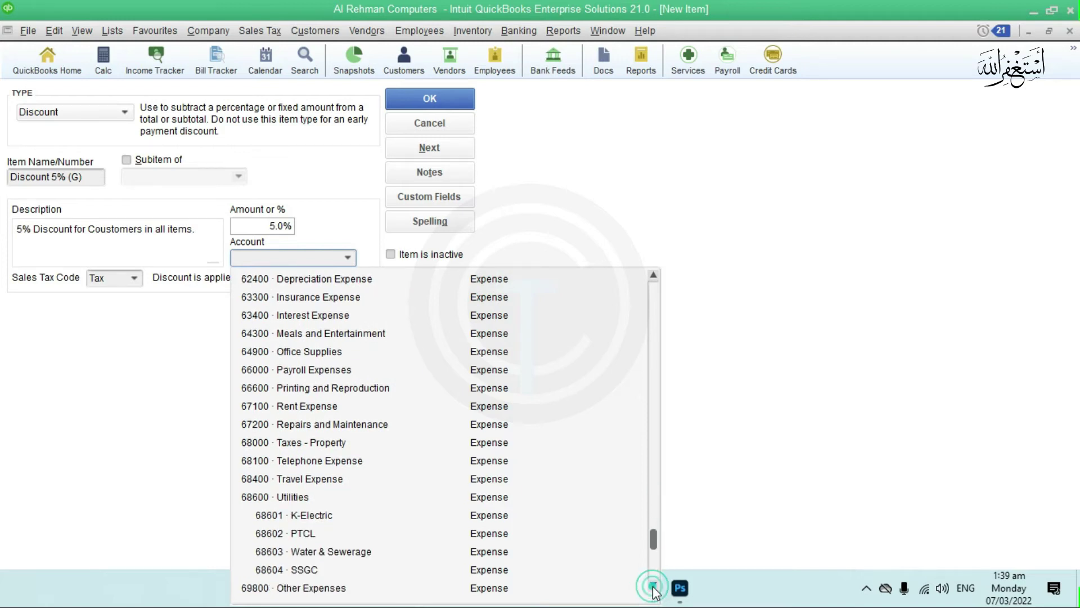
click(653, 587)
click(653, 587)
click(654, 587)
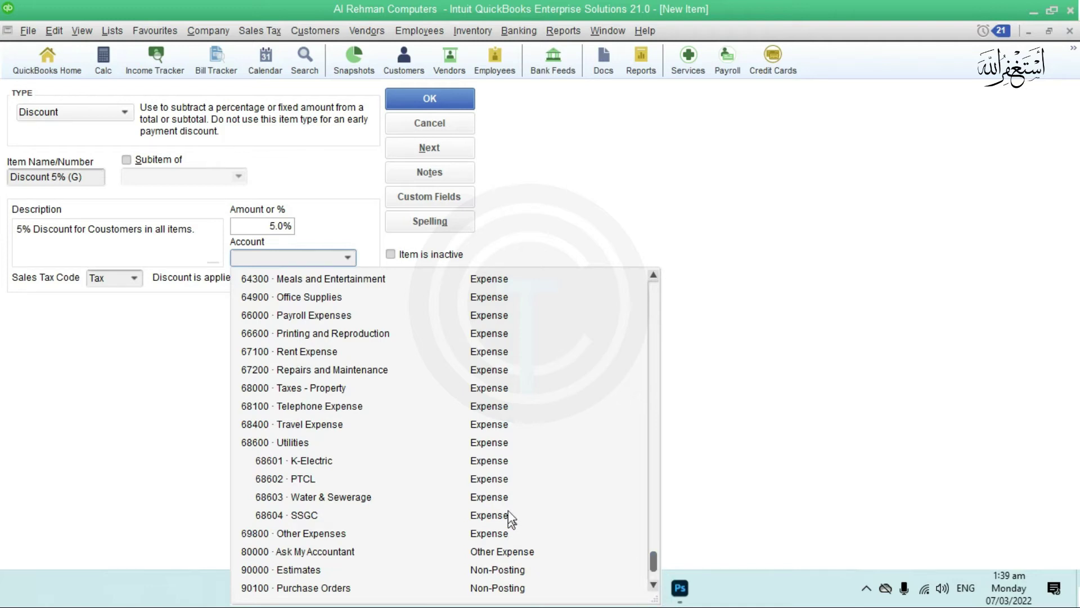
Start a new account for the discount item with type Expense, number 60200 and name "Customer Discounts".
drag(655, 571, 675, 293)
click(274, 280)
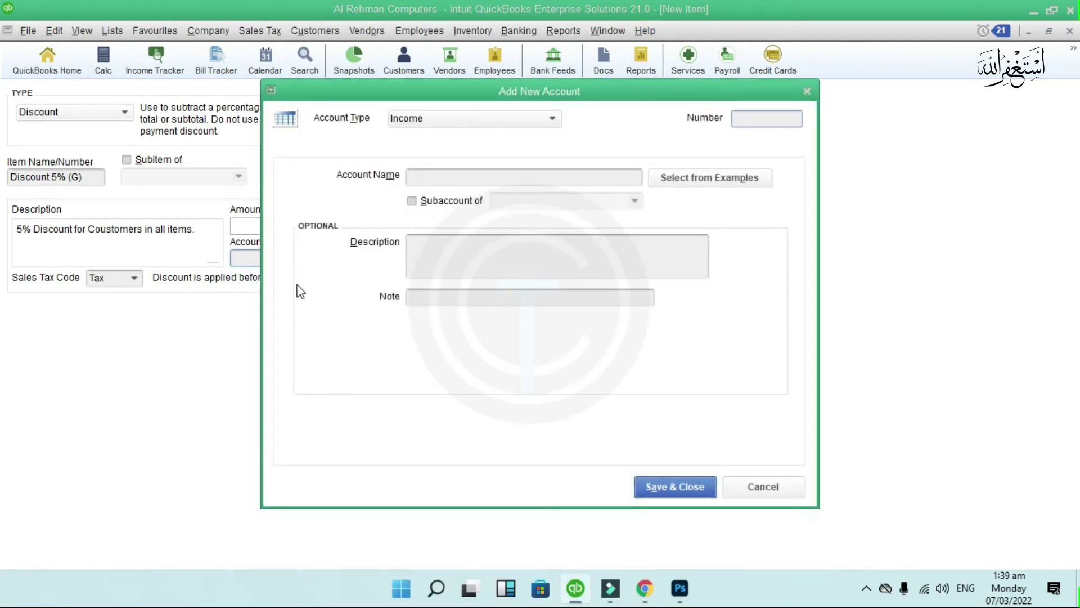
click(554, 120)
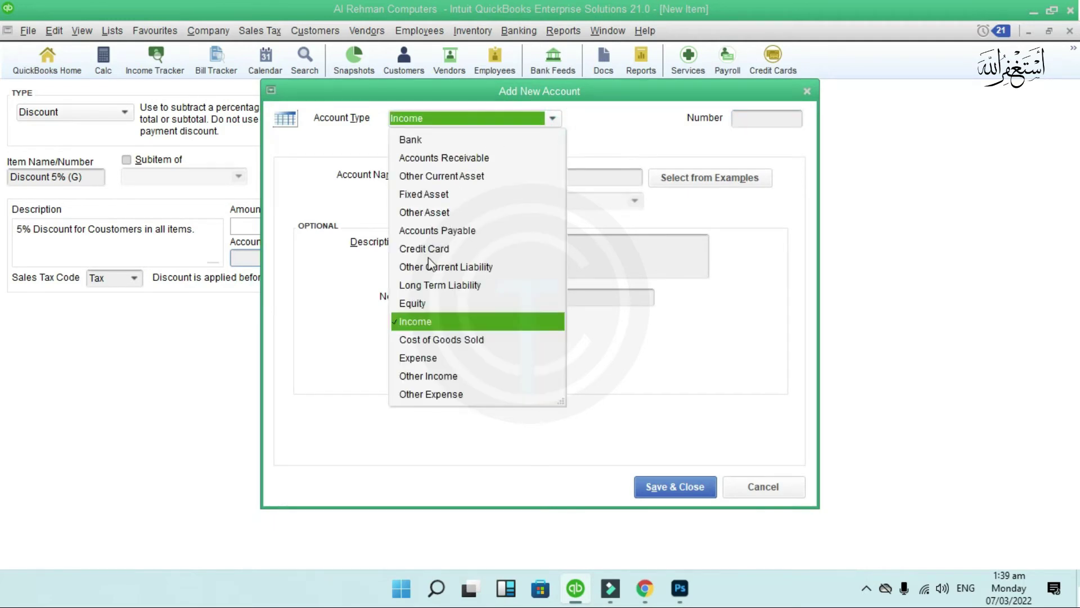
click(418, 357)
key(Tab)
text(602)
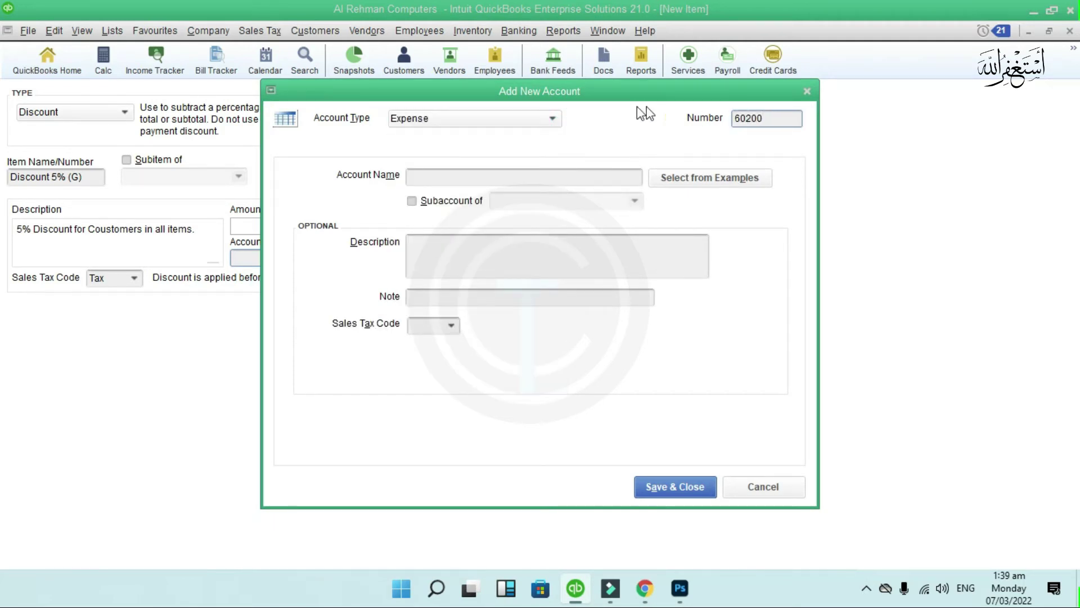
click(462, 180)
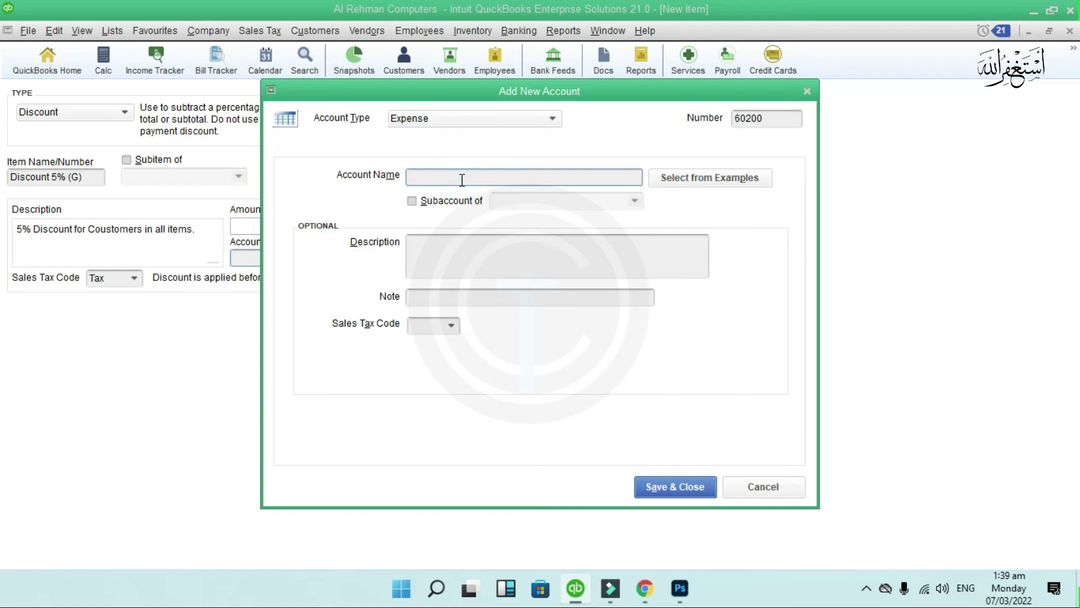
text(Customer Discou)
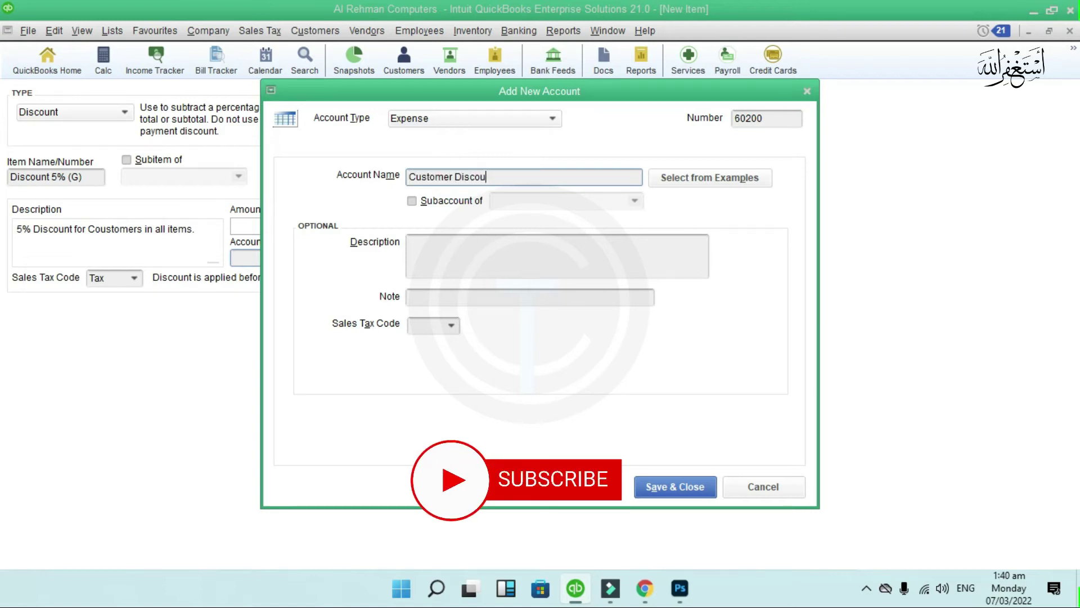
text(nts)
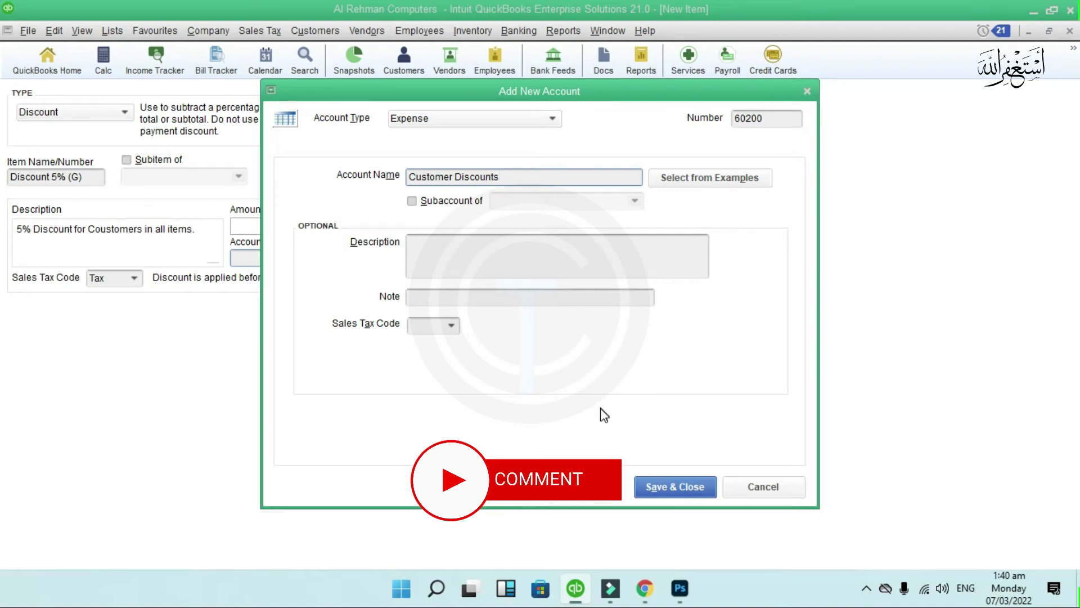
Set the new Customer Discounts account's sales tax code to Non and save the account.
click(452, 332)
click(460, 403)
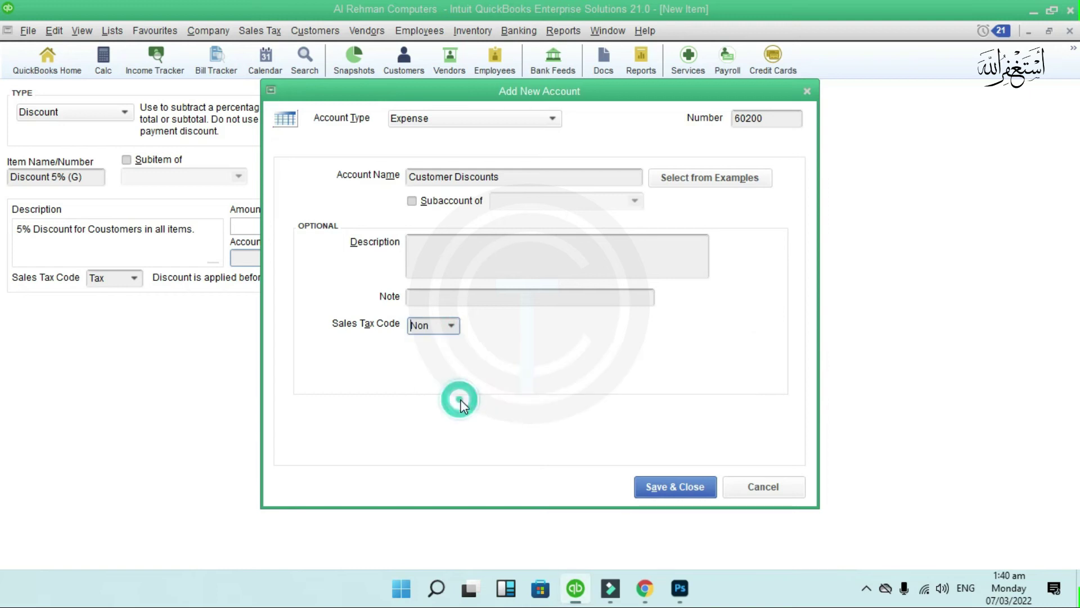
click(684, 484)
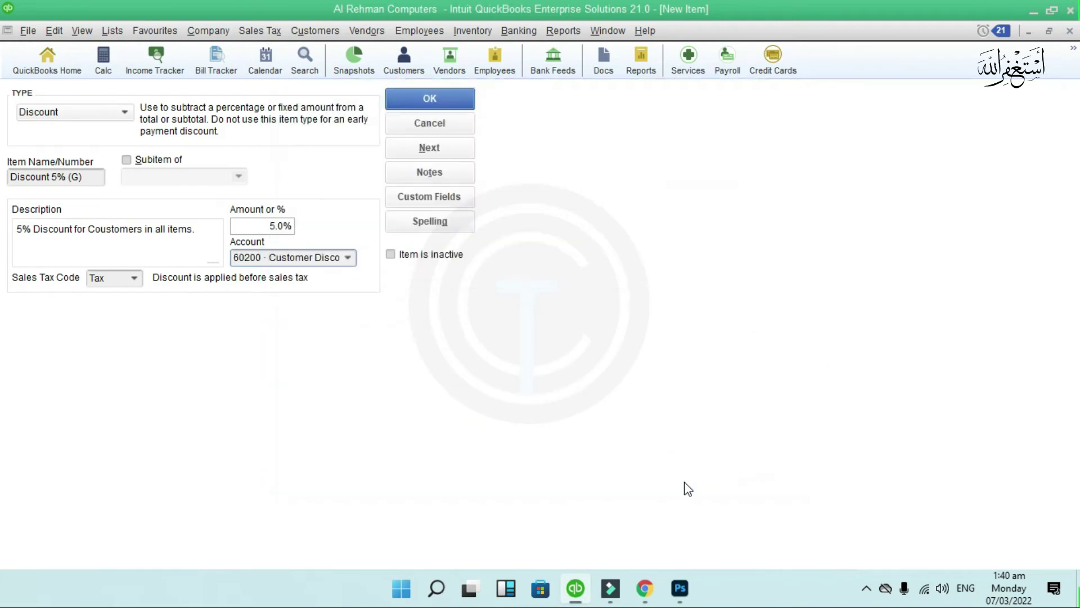
Set the discount item's sales tax code to Non and save the item without correcting its spelling, closing the item list.
click(116, 277)
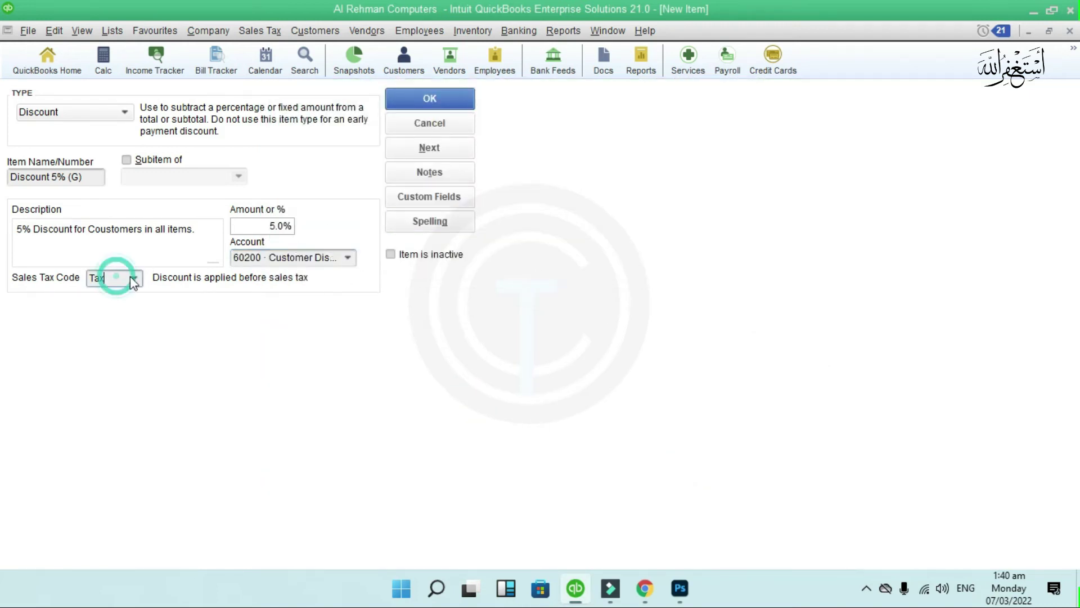
click(130, 278)
click(140, 350)
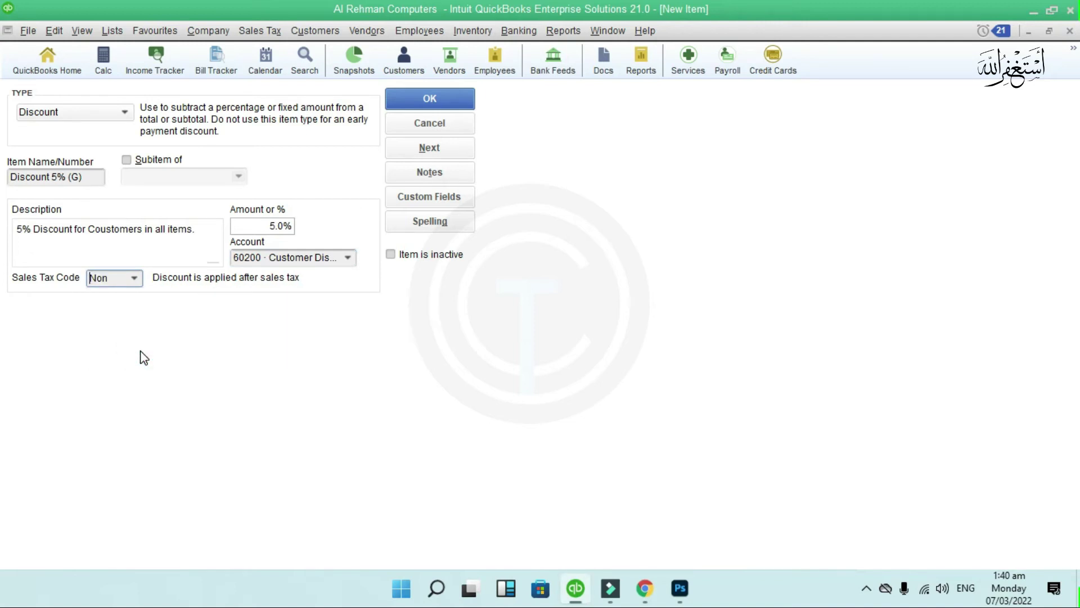
click(453, 98)
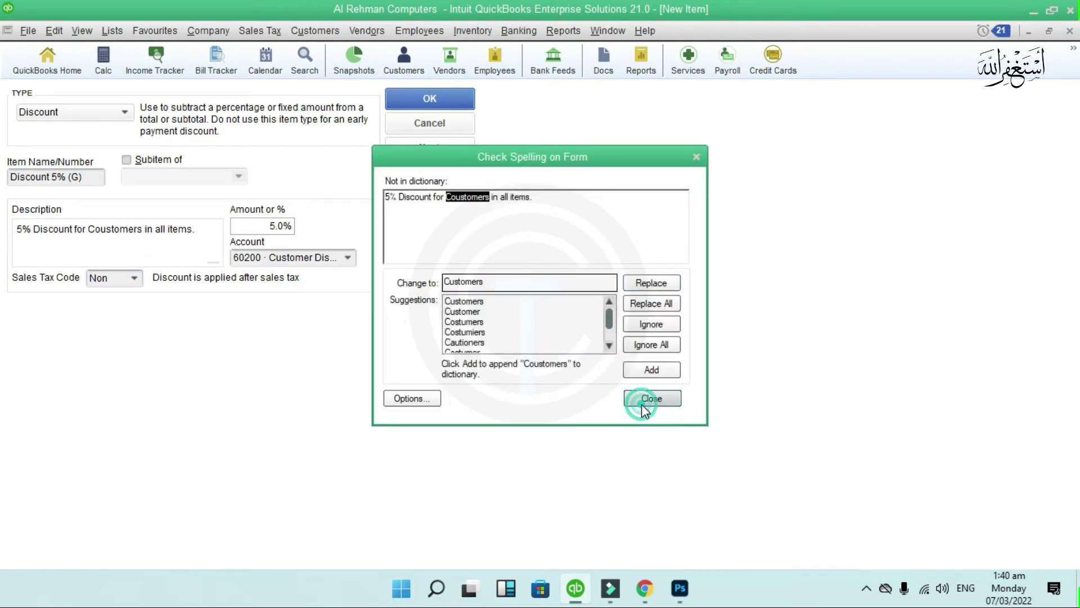
click(644, 398)
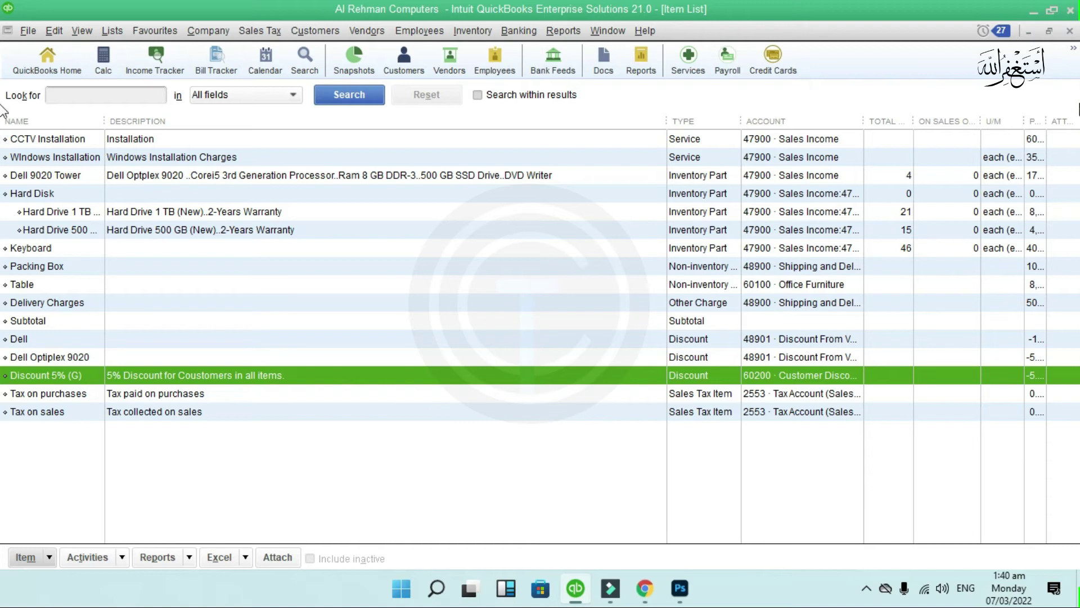
click(1070, 31)
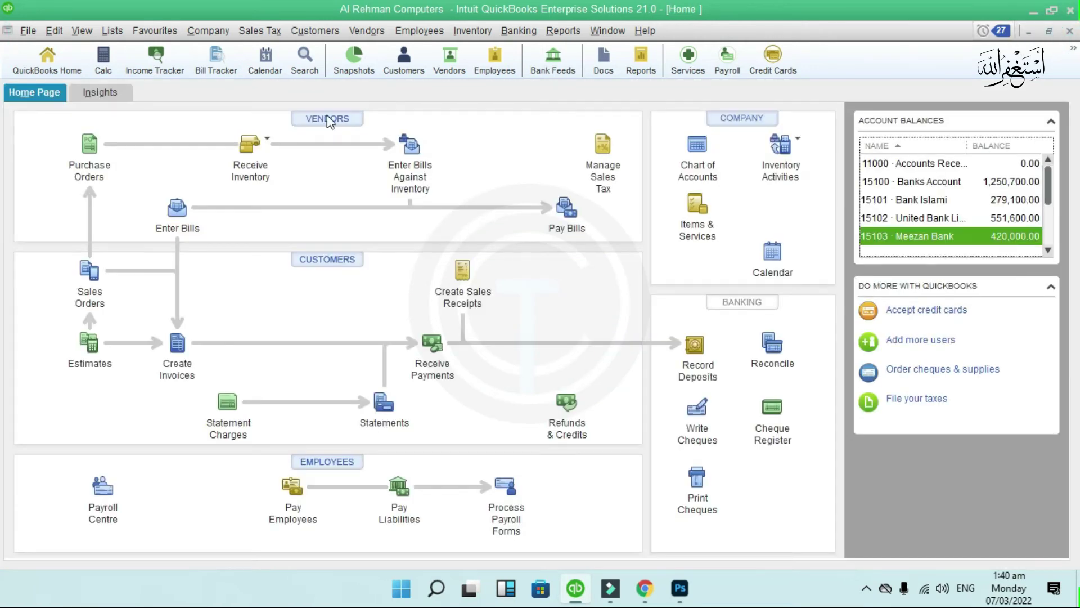
Start a new invoice for The City School without using its available estimate.
click(176, 345)
click(242, 169)
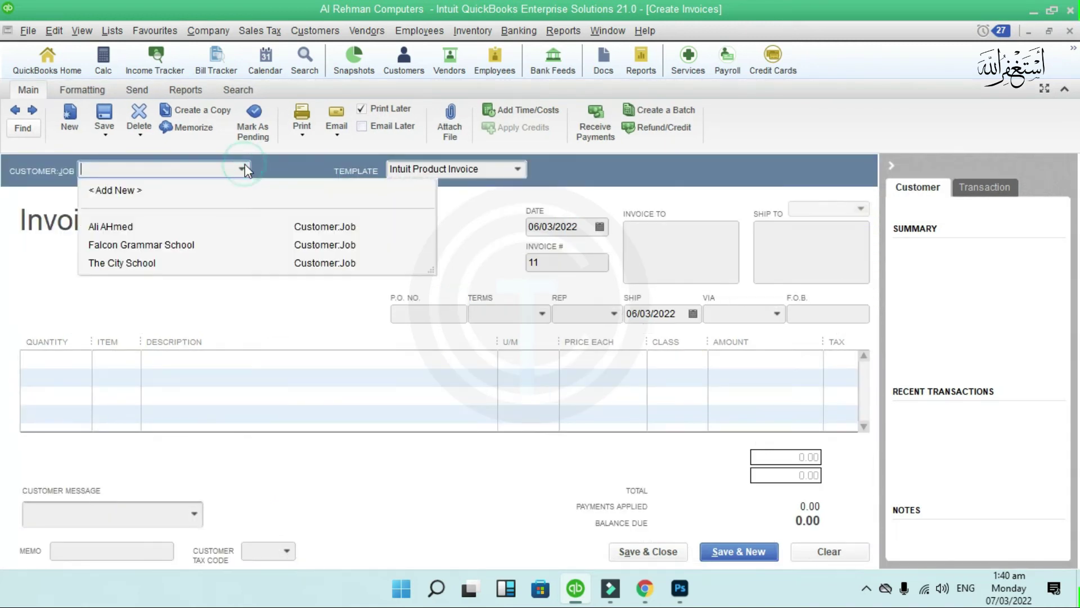
click(186, 262)
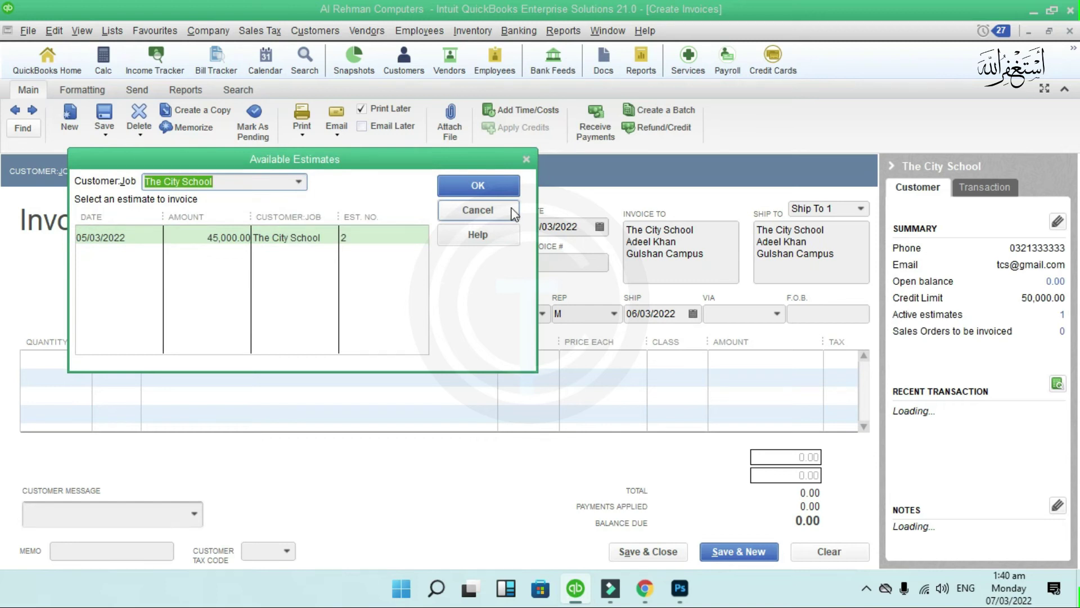
click(478, 210)
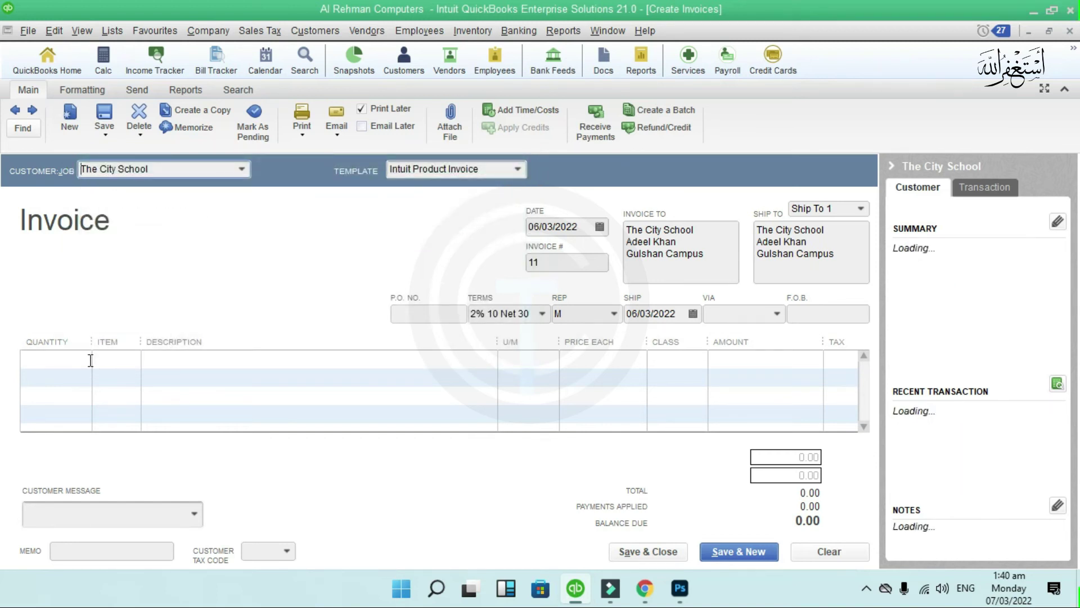
click(90, 360)
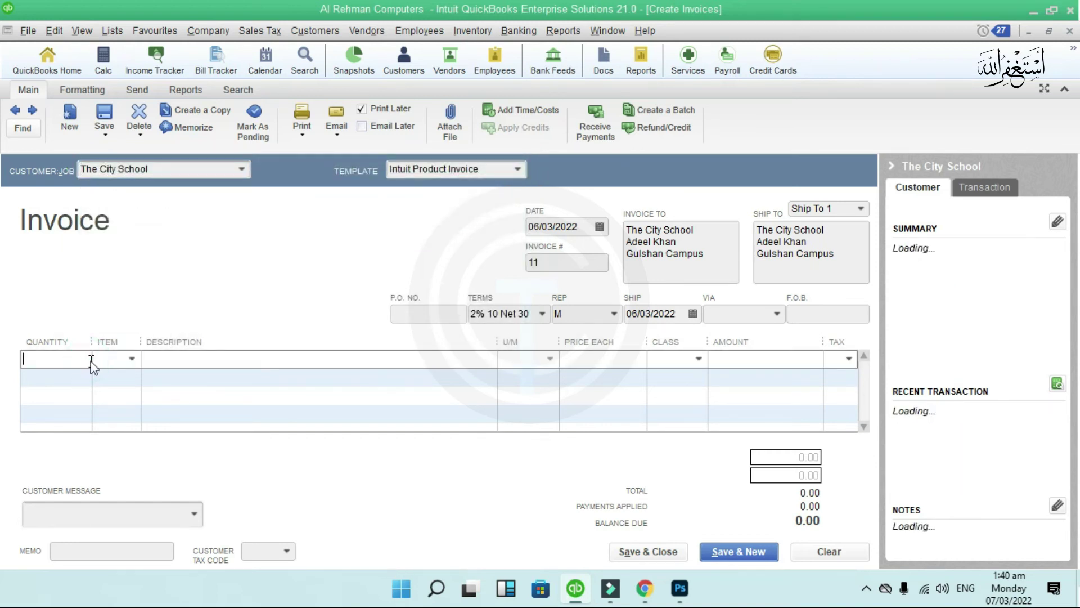
click(126, 361)
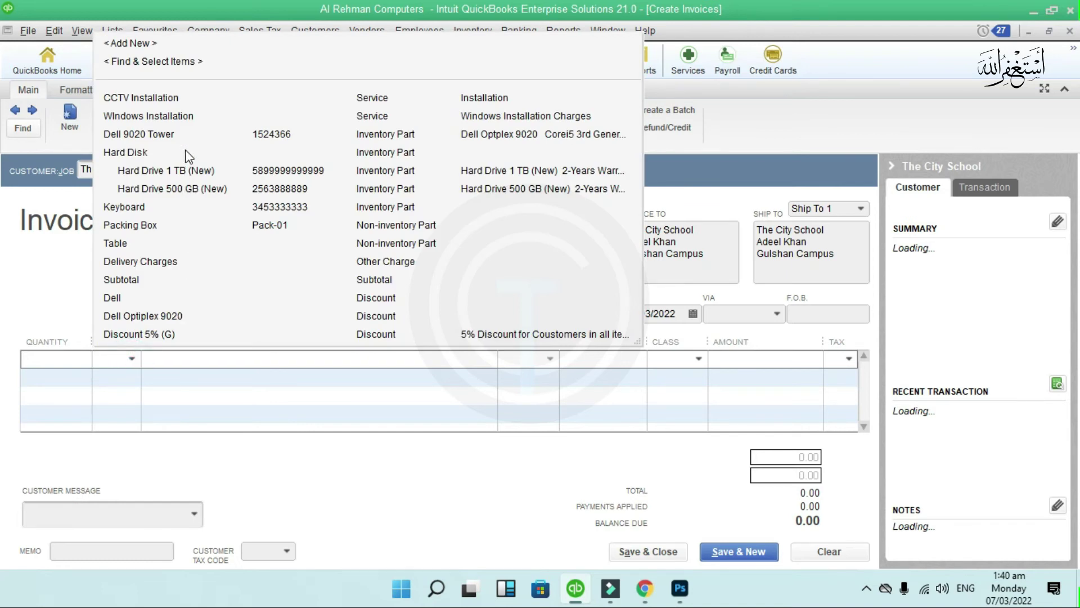
click(189, 152)
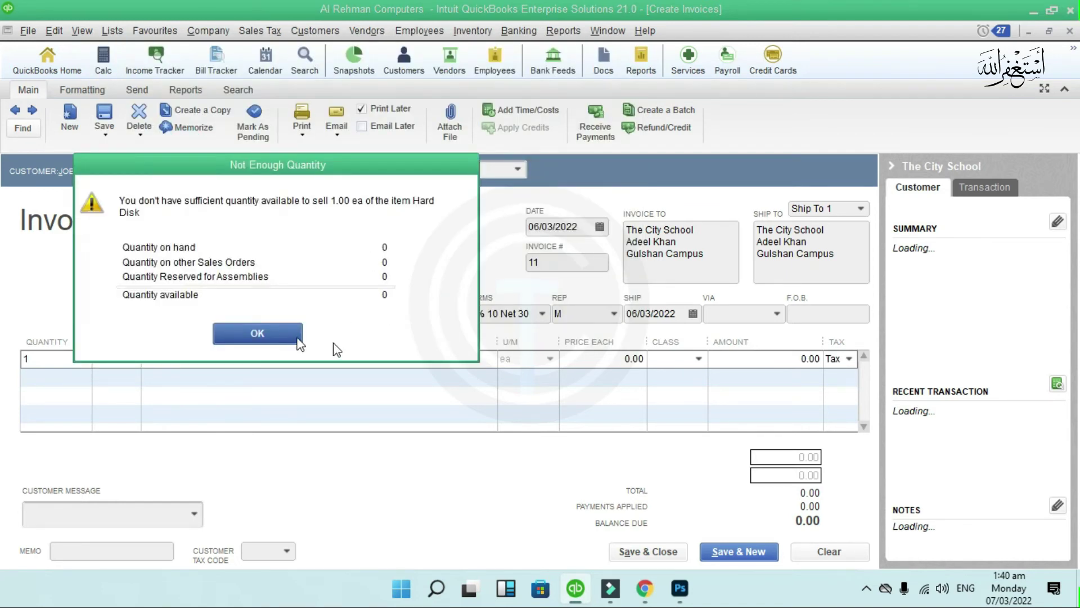
click(291, 336)
click(559, 290)
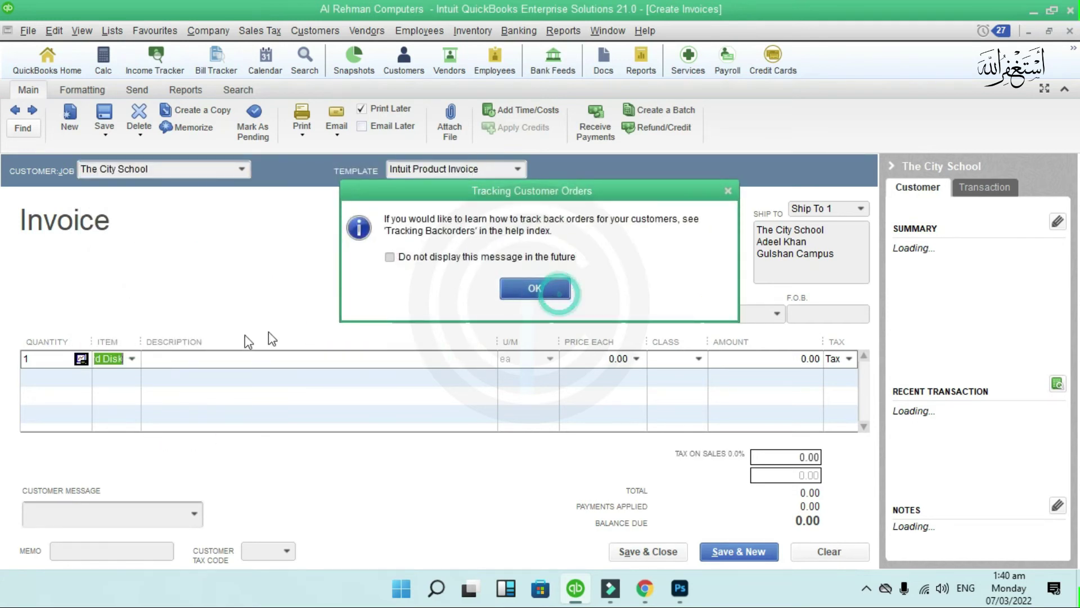
Set the first invoice line to the Dell 9020 Tower item with a quantity of 2.
click(128, 363)
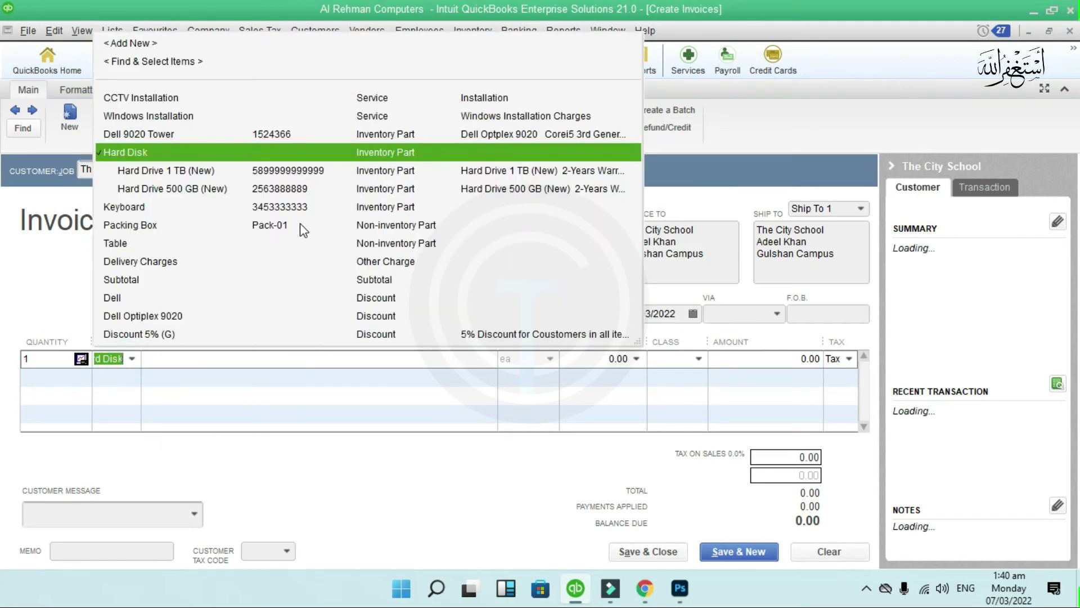
click(348, 135)
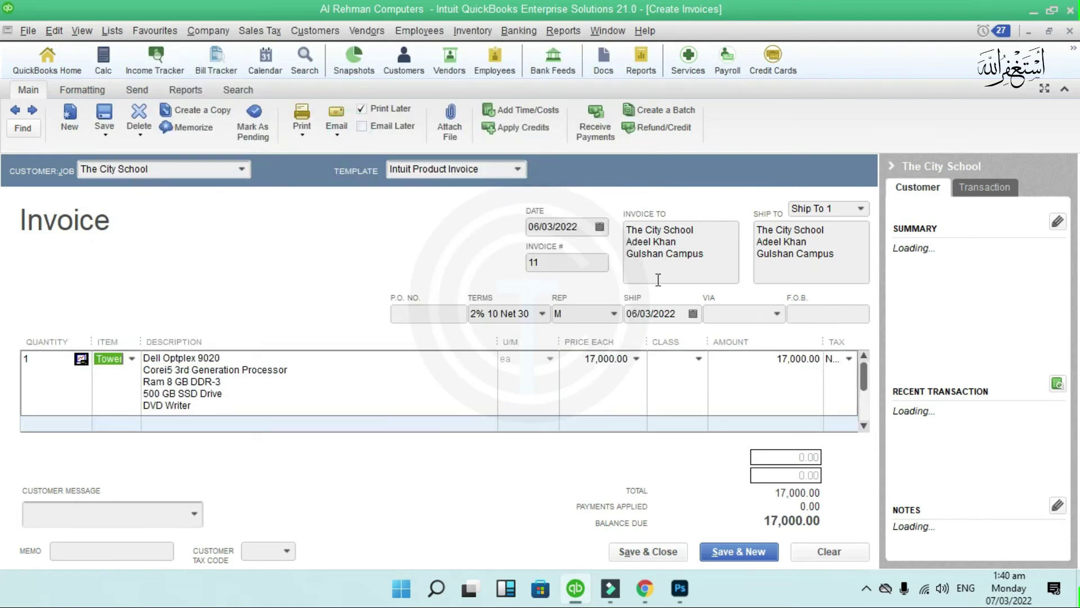
click(48, 360)
text(2)
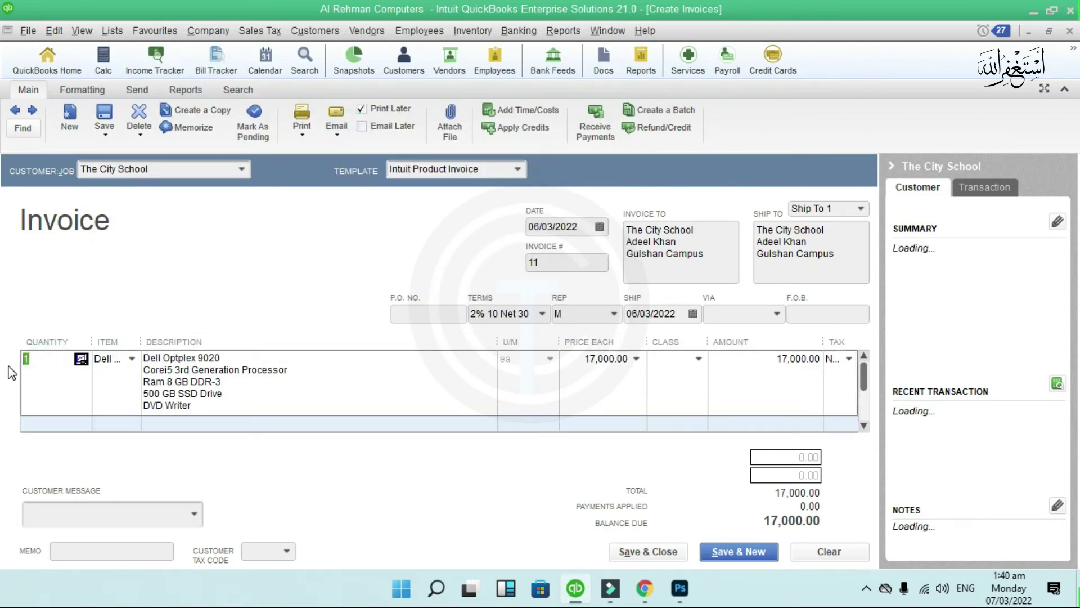
click(392, 371)
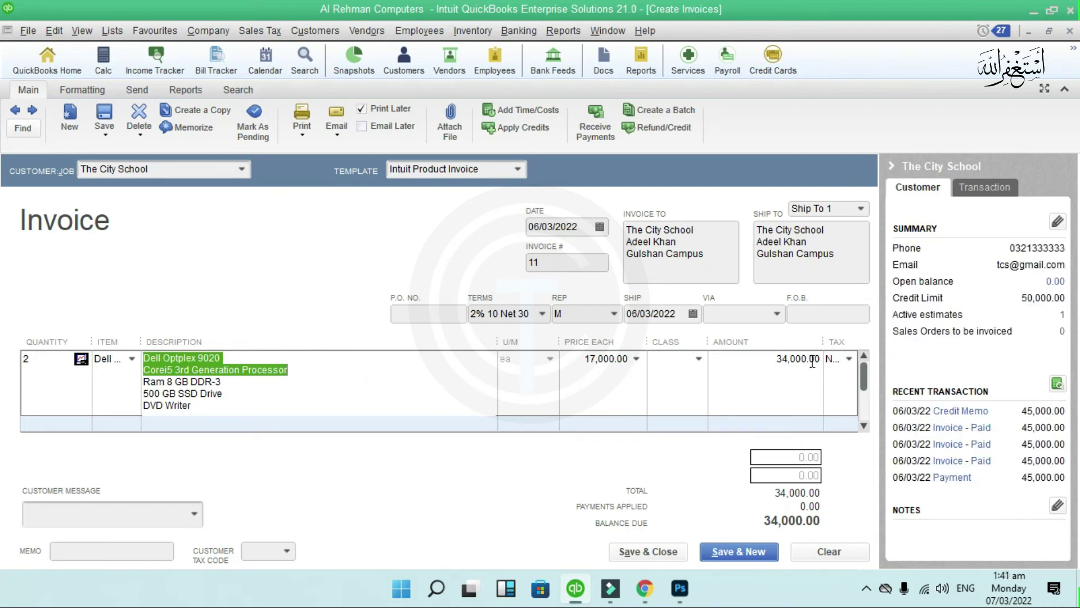
click(776, 367)
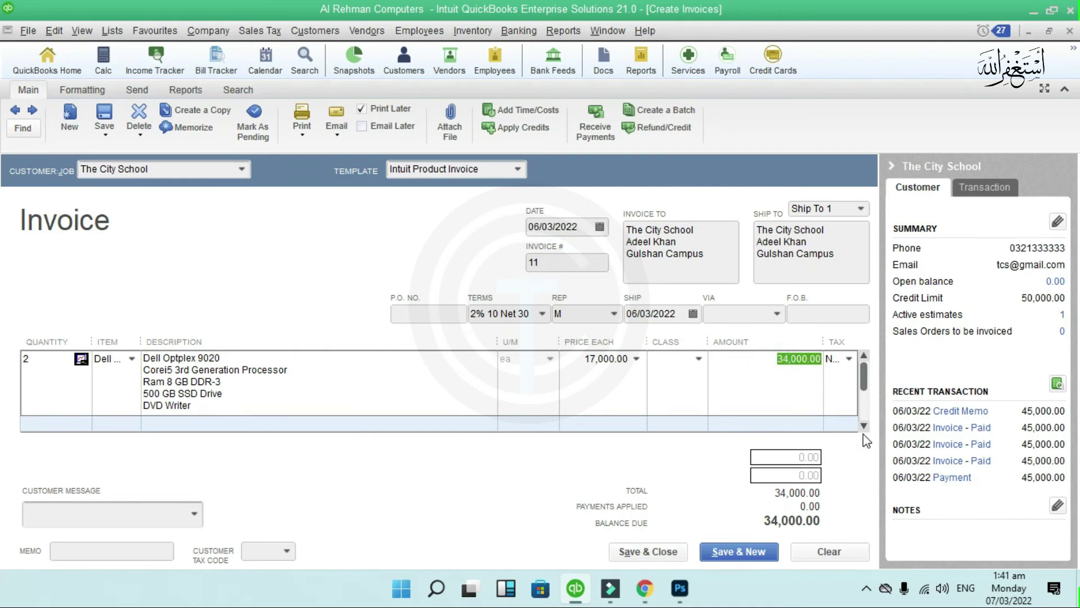
Add the Discount 5% (G) item below the tower line and save the invoice without spelling corrections.
click(132, 404)
click(132, 400)
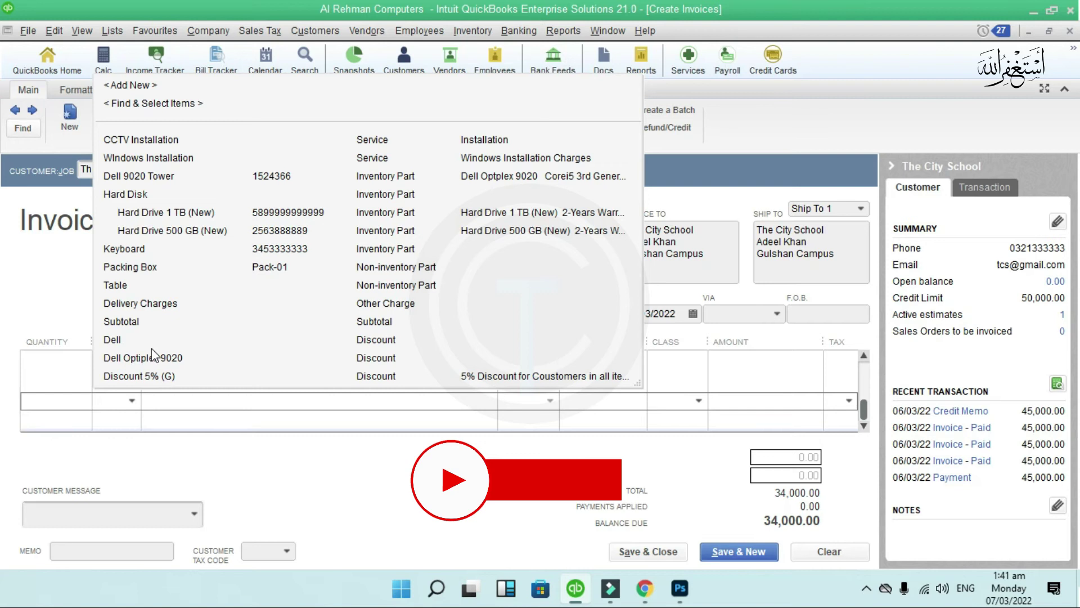
click(171, 374)
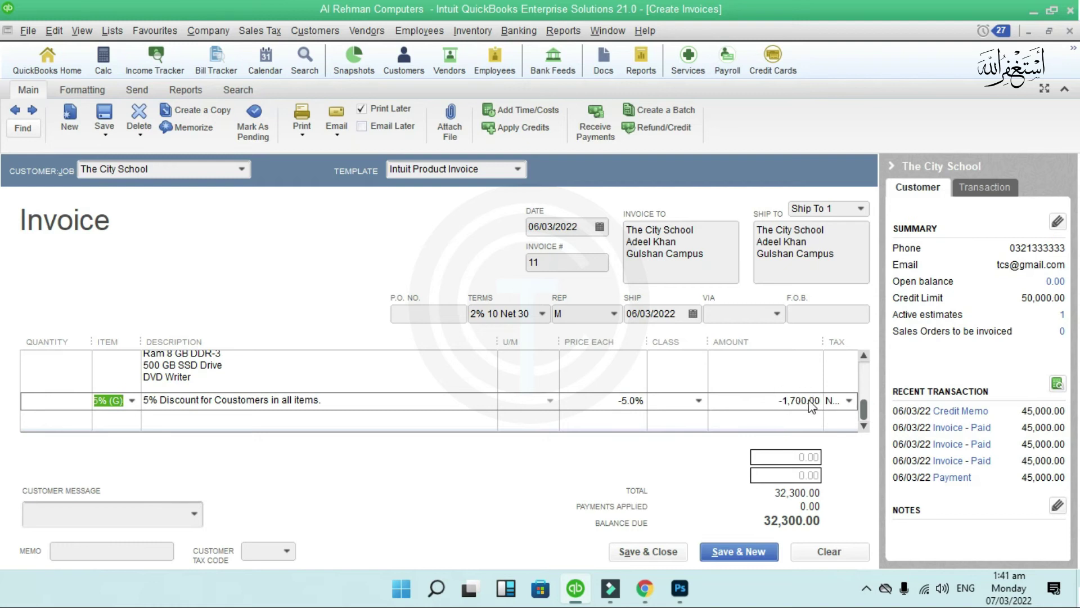
scroll(798, 387, up, 2)
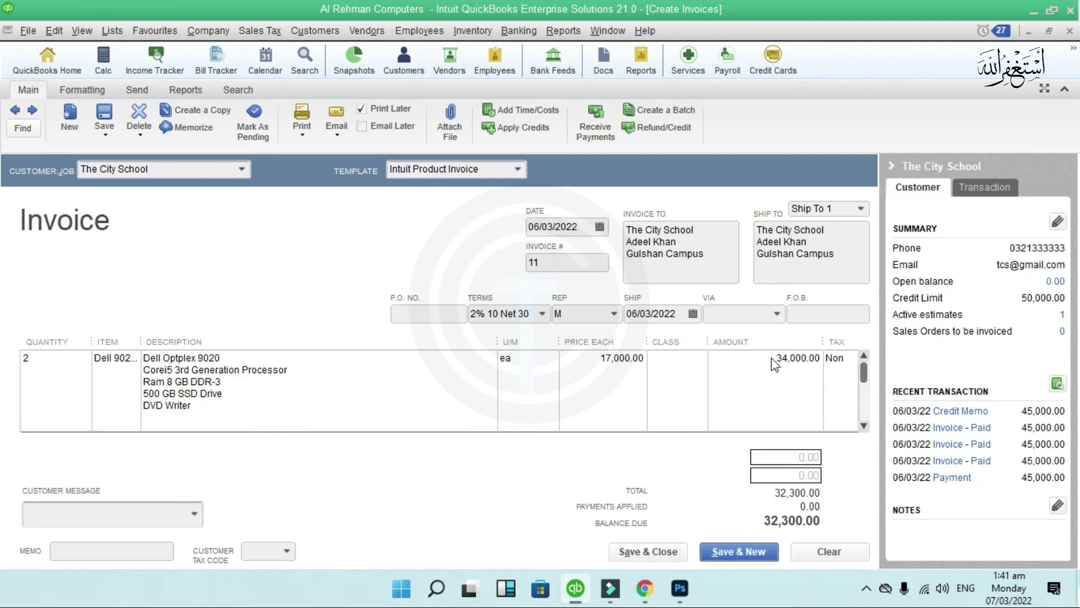
scroll(821, 377, down, 2)
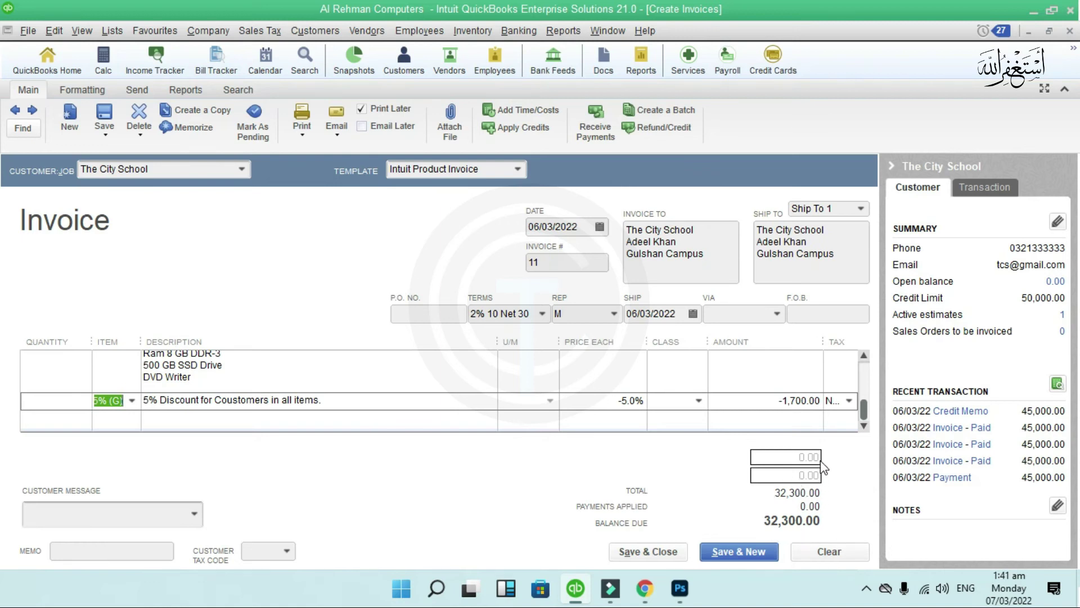
click(664, 546)
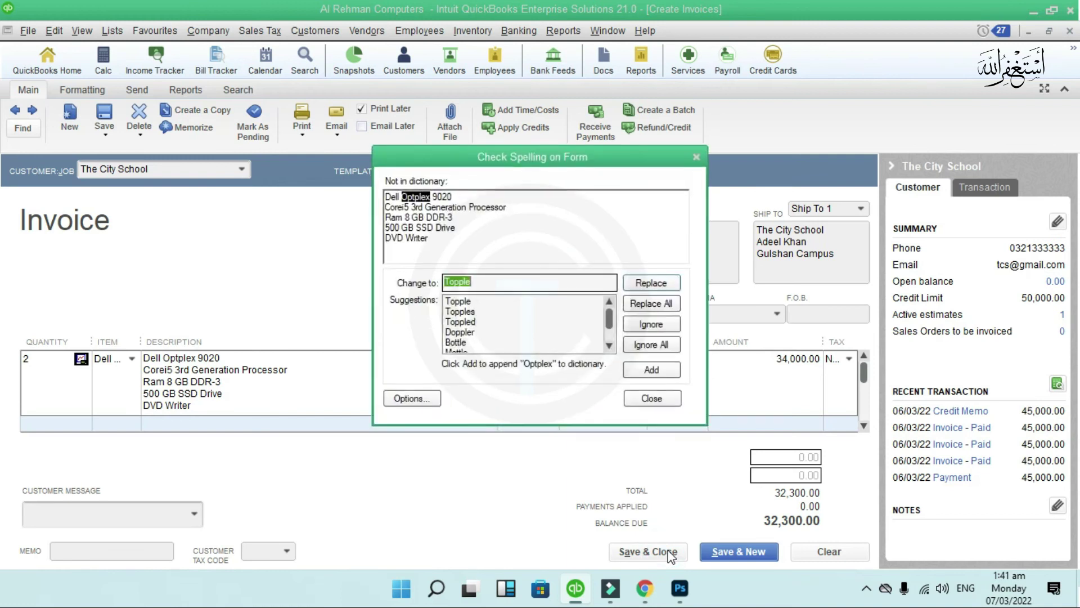
click(669, 400)
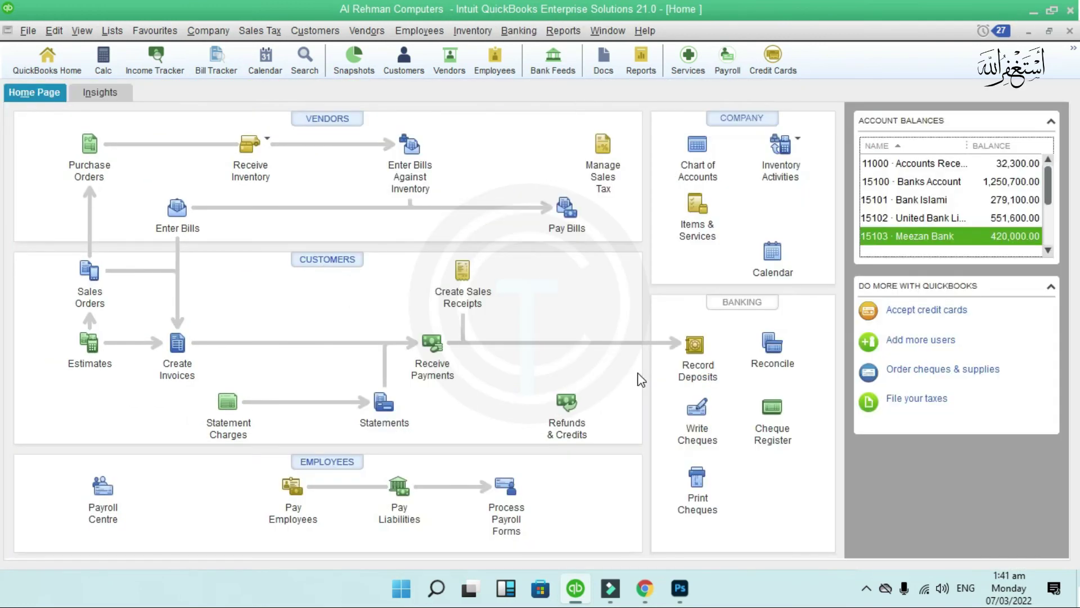
Start a customer payment from The City School for its open invoice and enter the cheque number.
click(436, 348)
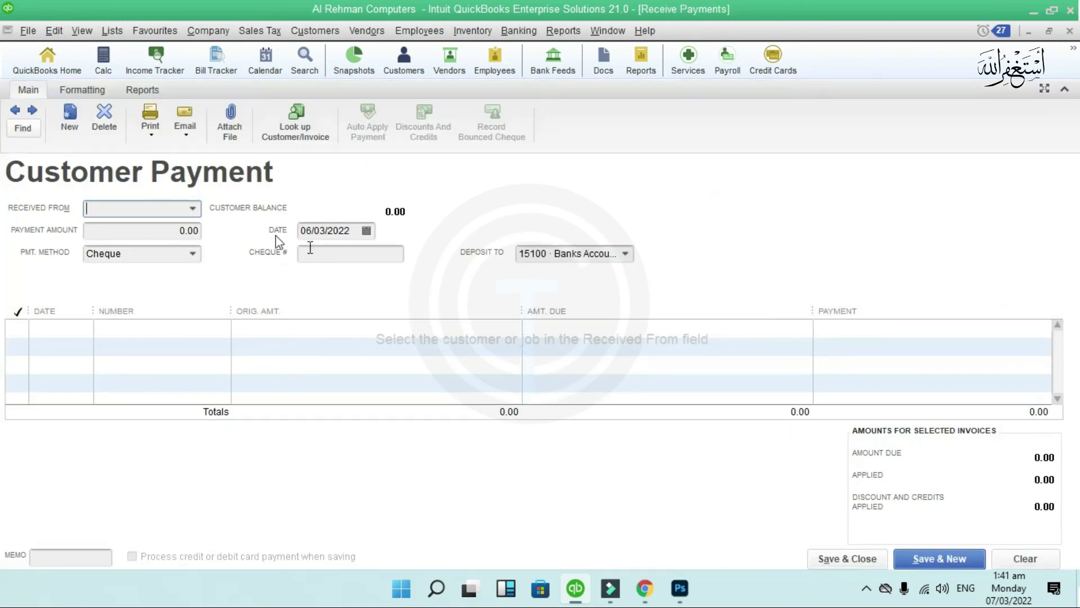
click(190, 209)
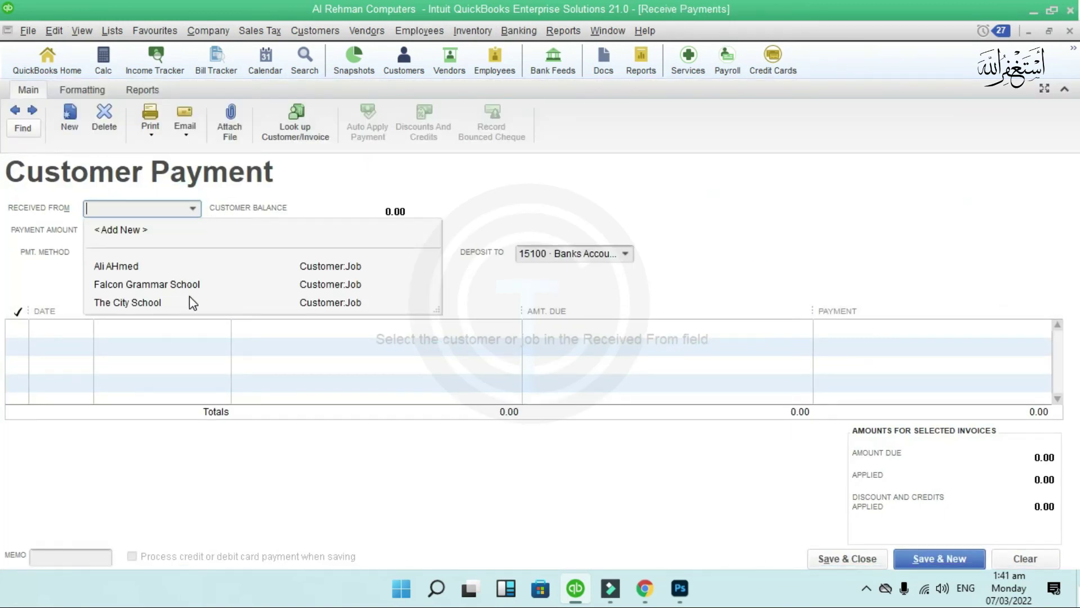
click(128, 302)
click(9, 331)
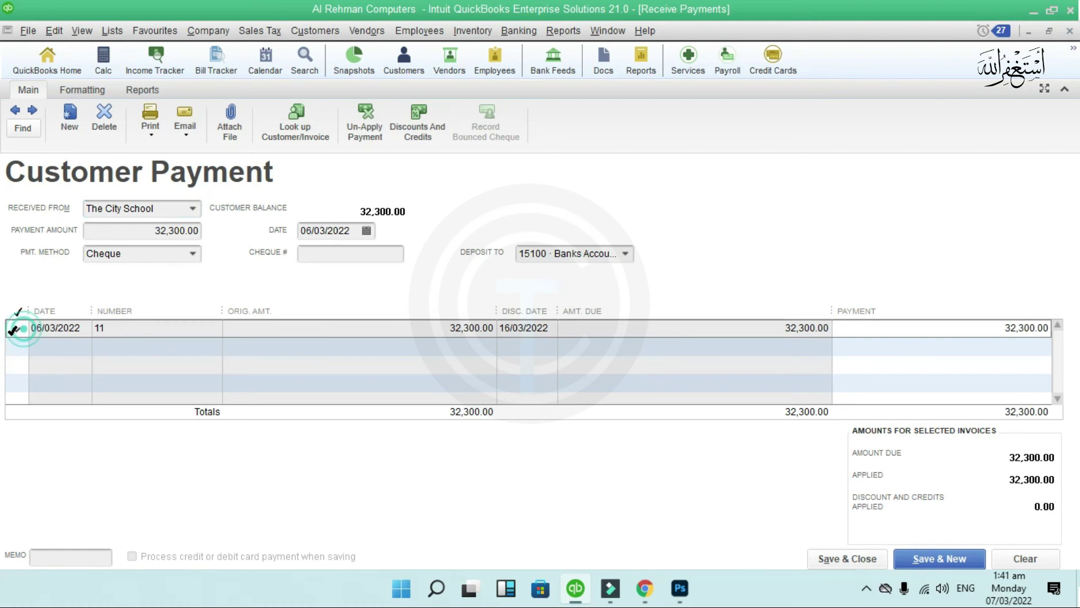
click(327, 256)
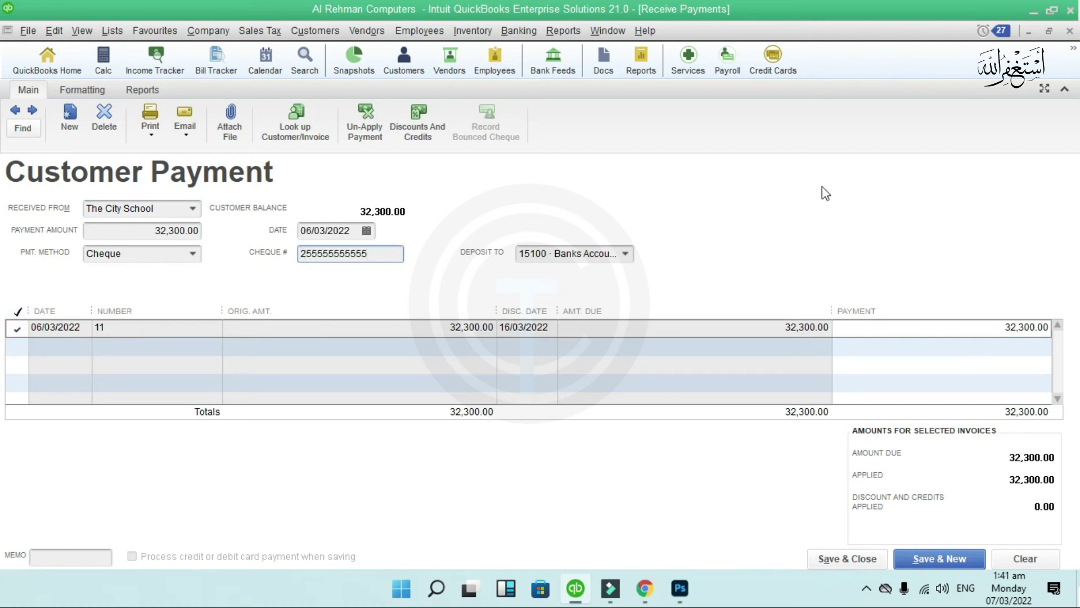
Deposit the payment to the United Bank Limited account and save it.
click(619, 255)
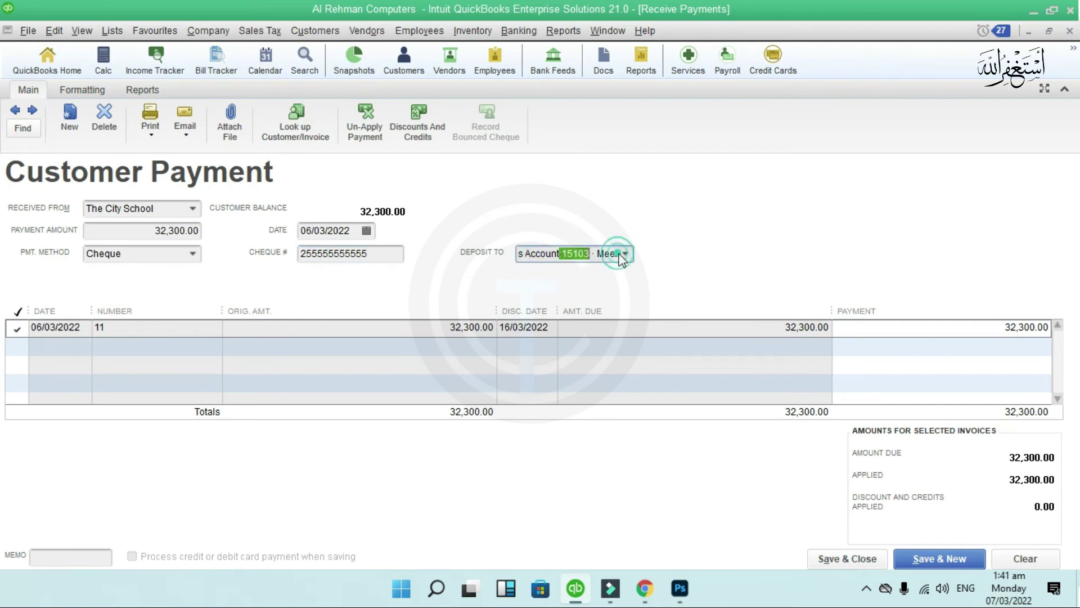
click(625, 253)
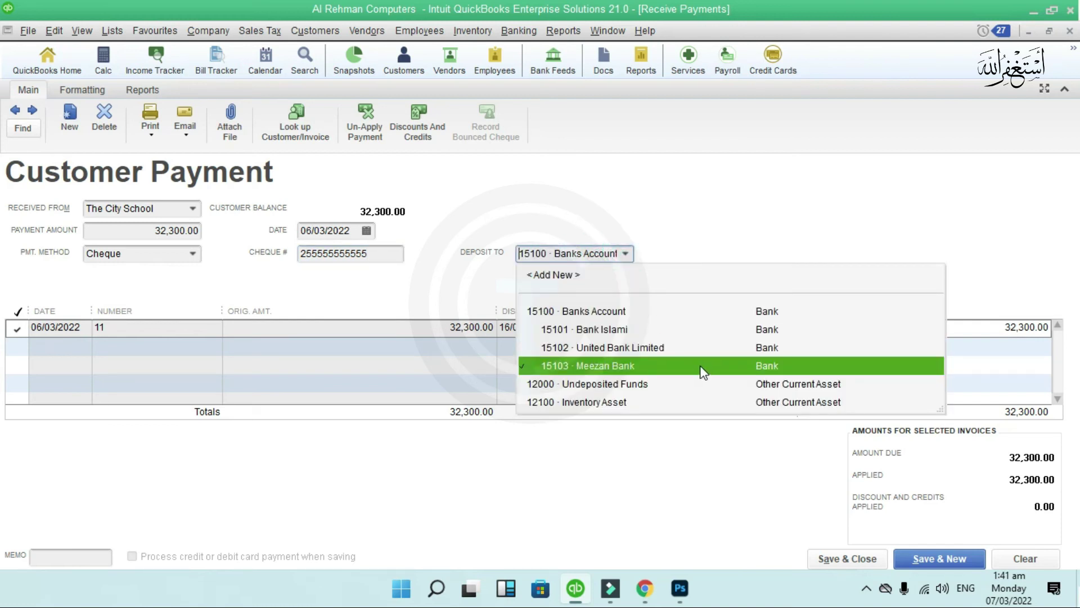
click(661, 351)
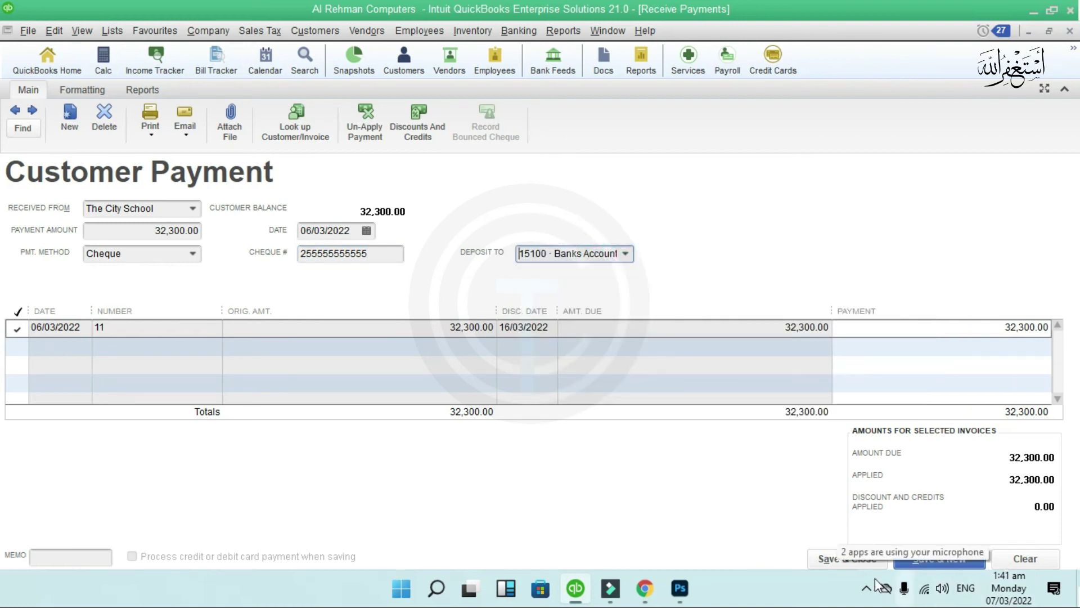
click(859, 566)
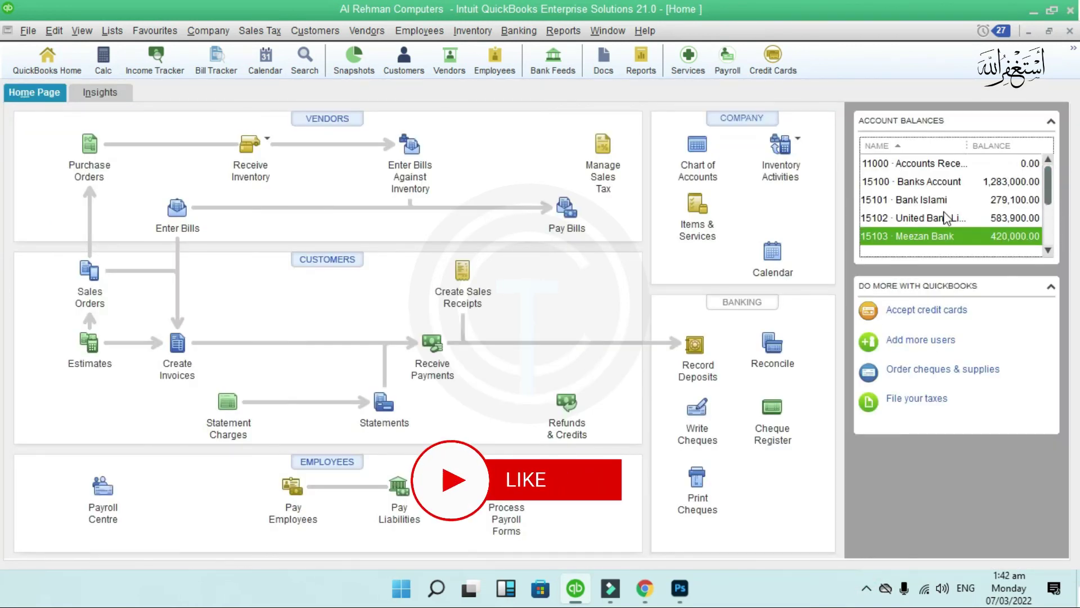
Check the United Bank Limited register for The City School's payment, closing the register when finished.
click(923, 201)
double_click(926, 218)
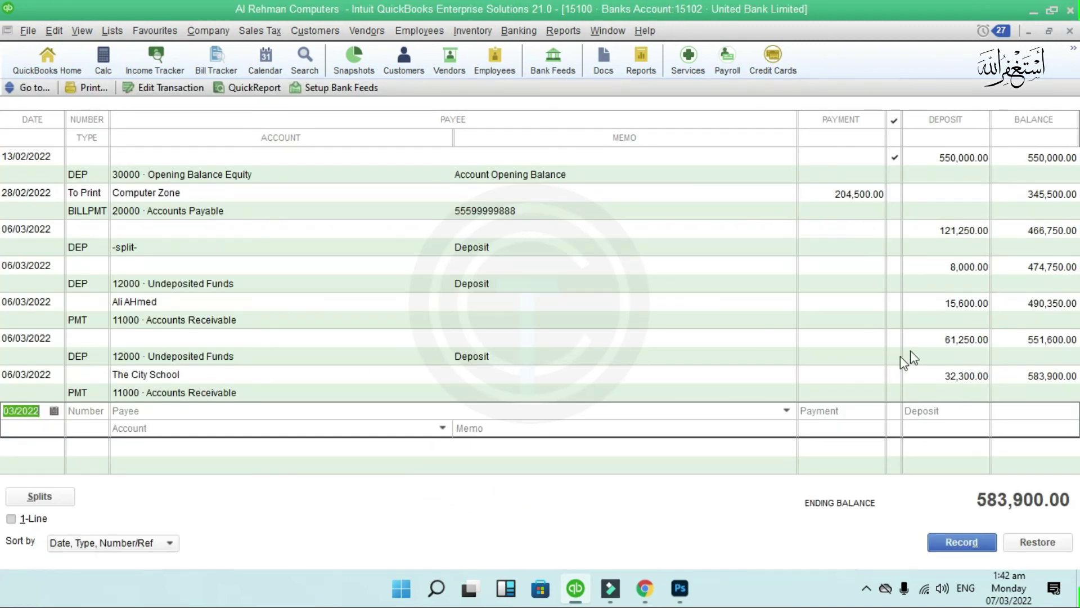
key(Escape)
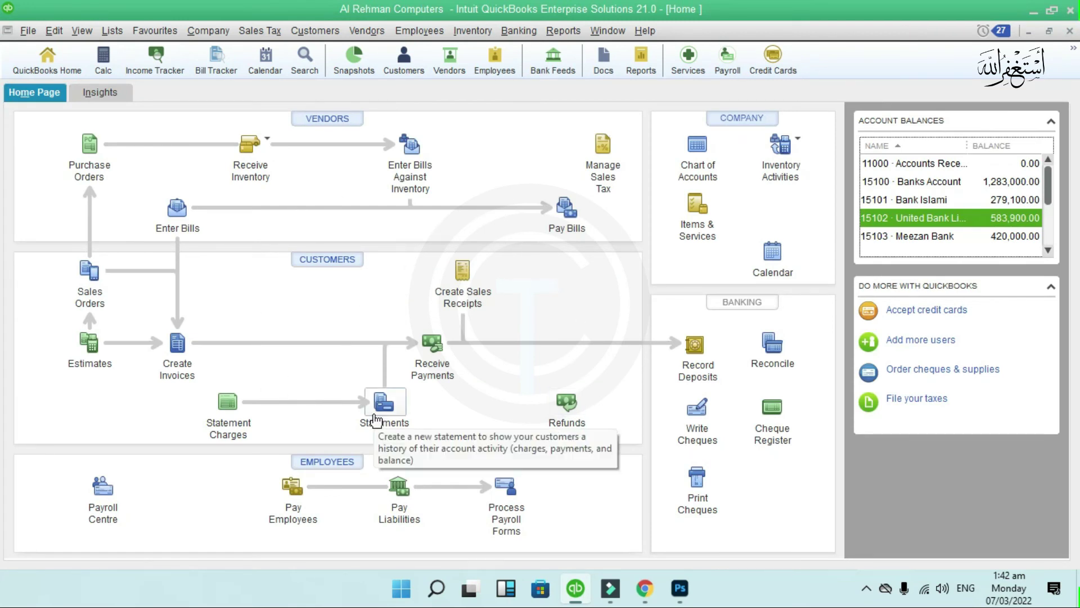
Open the Customer Balance Detail report and look through the customers' transactions.
click(566, 31)
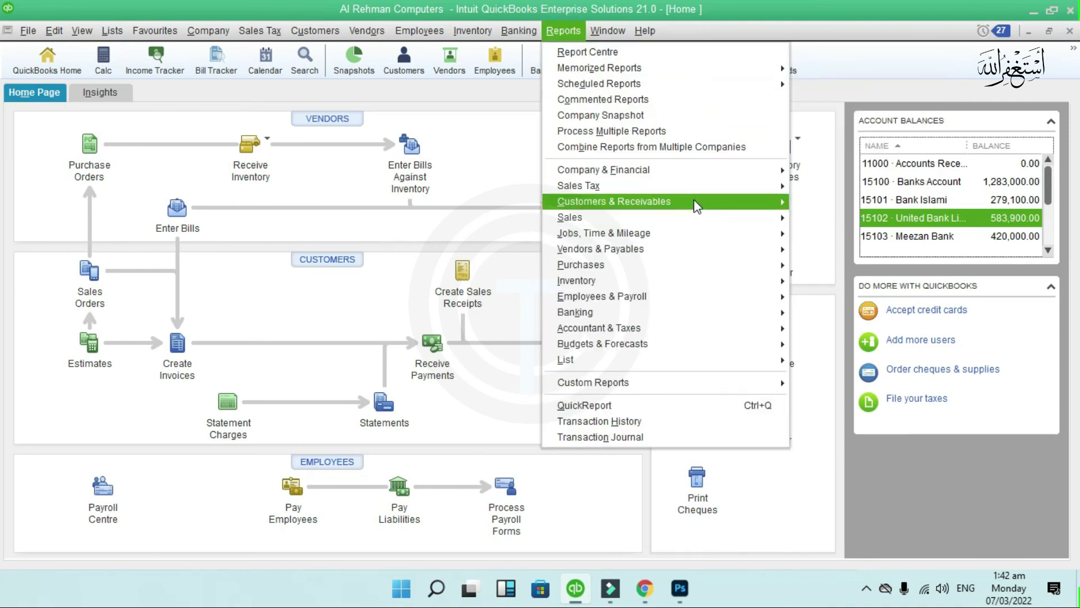
mouse_move(694, 201)
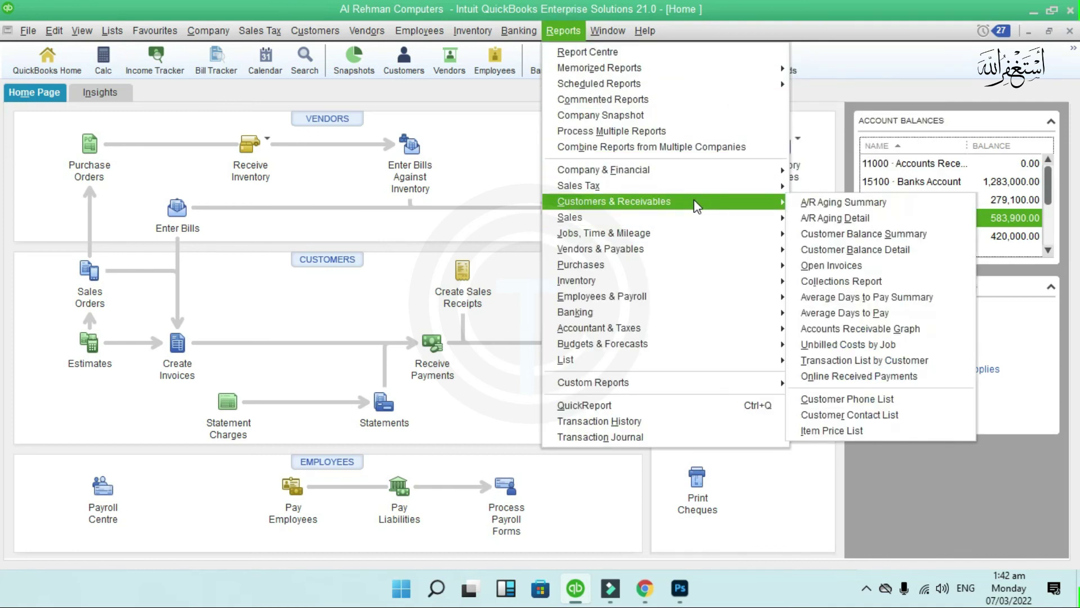
click(863, 250)
scroll(533, 422, down, 5)
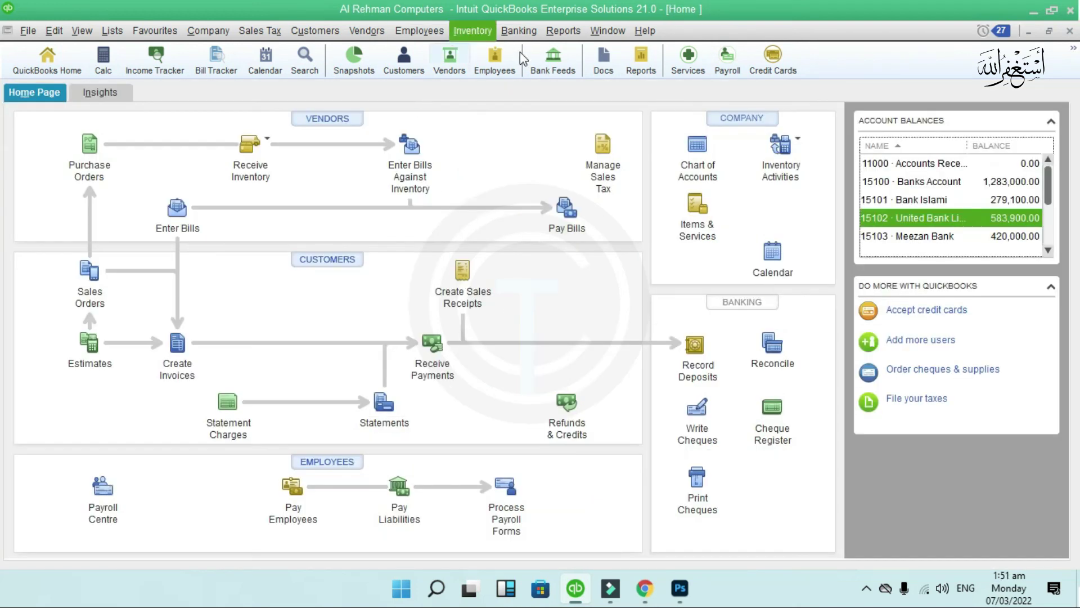
Open the Profit & Loss Detail report and examine the income, Discount From Vendors, cost of goods sold and Customer Discounts expense sections.
click(561, 38)
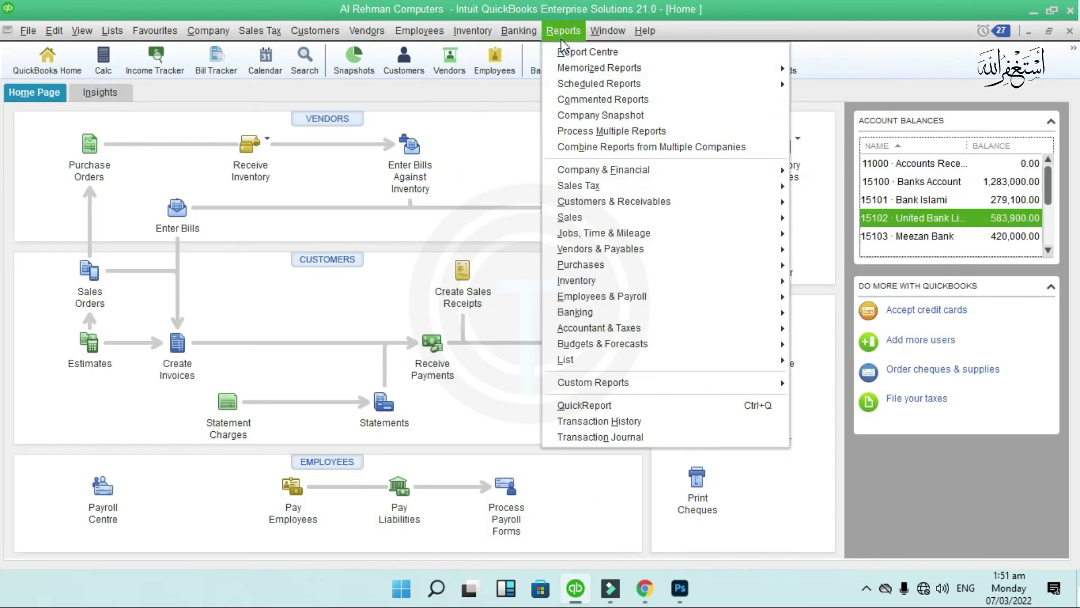
mouse_move(603, 176)
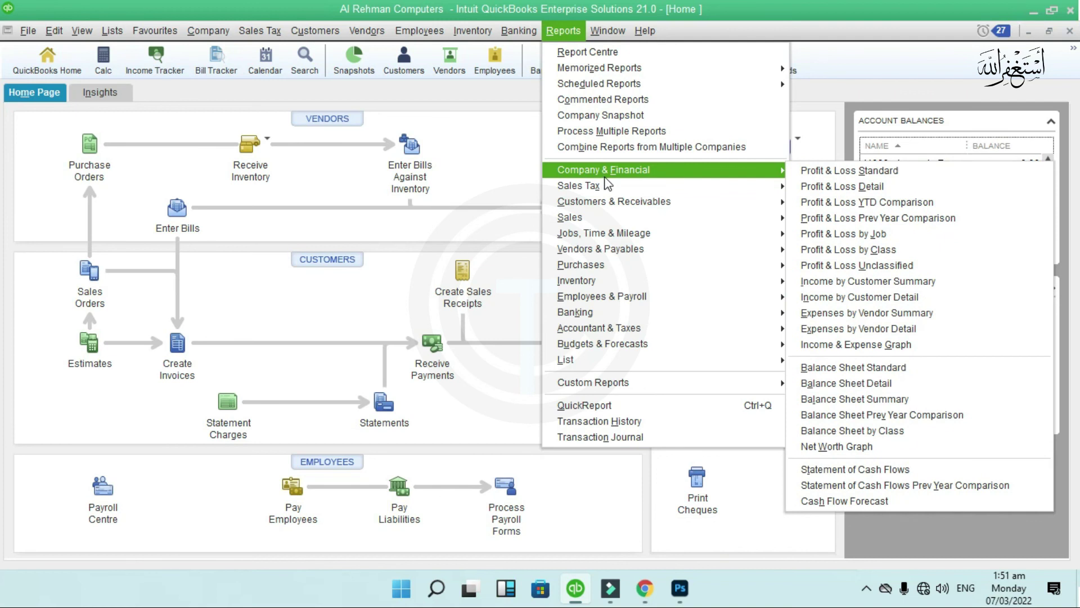
click(878, 194)
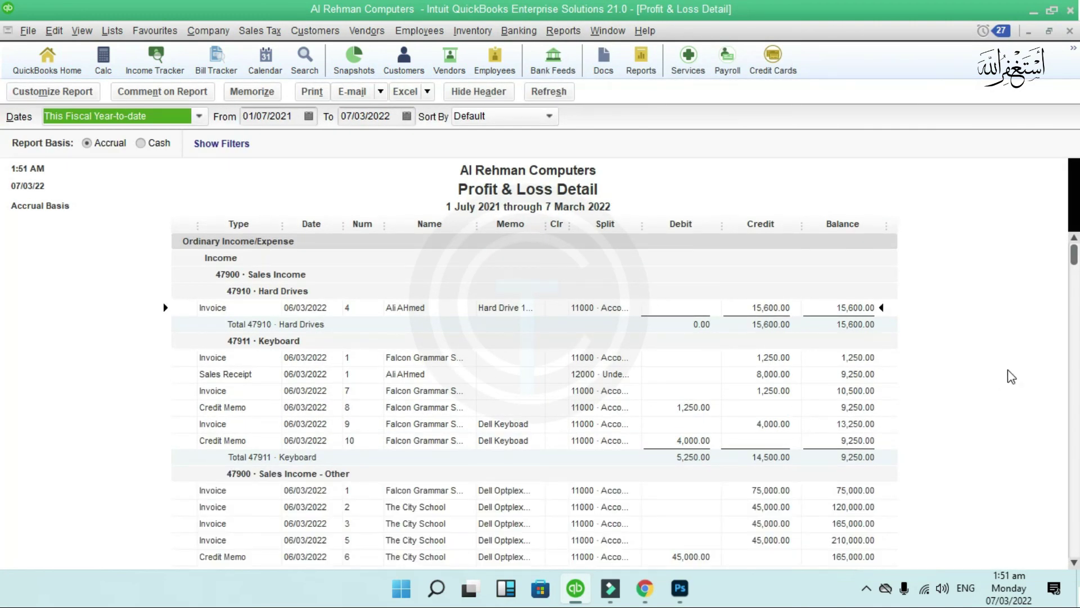
scroll(1011, 376, down, 5)
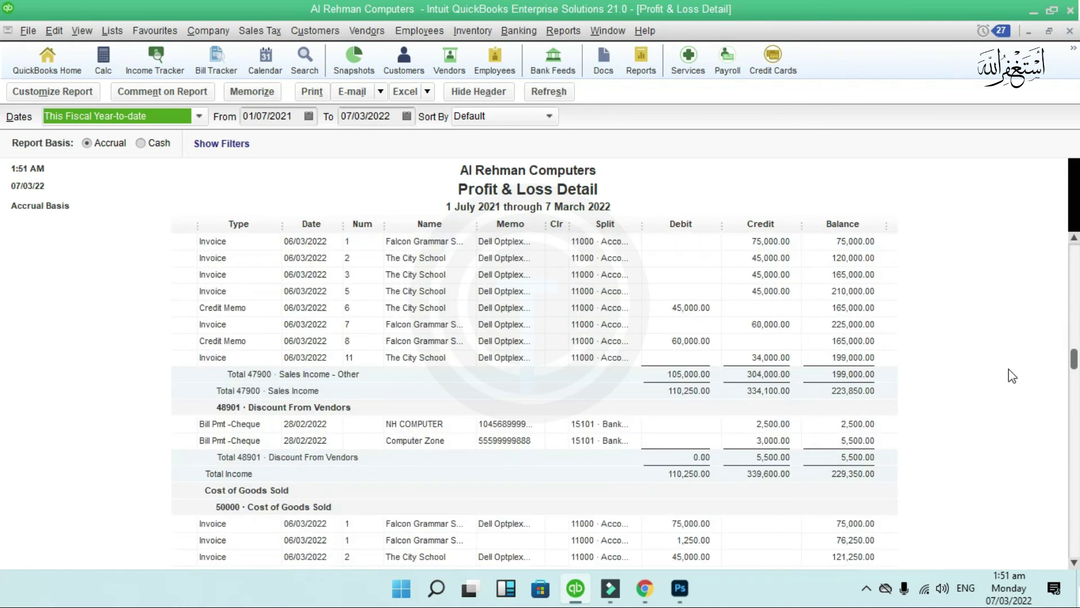
scroll(1012, 376, down, 2)
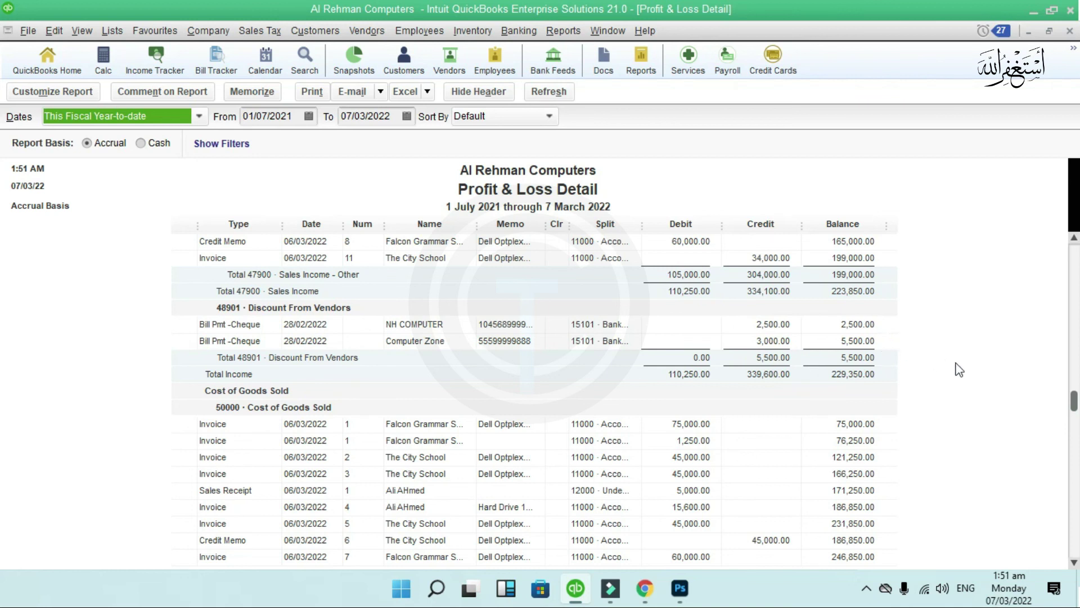
scroll(962, 374, down, 8)
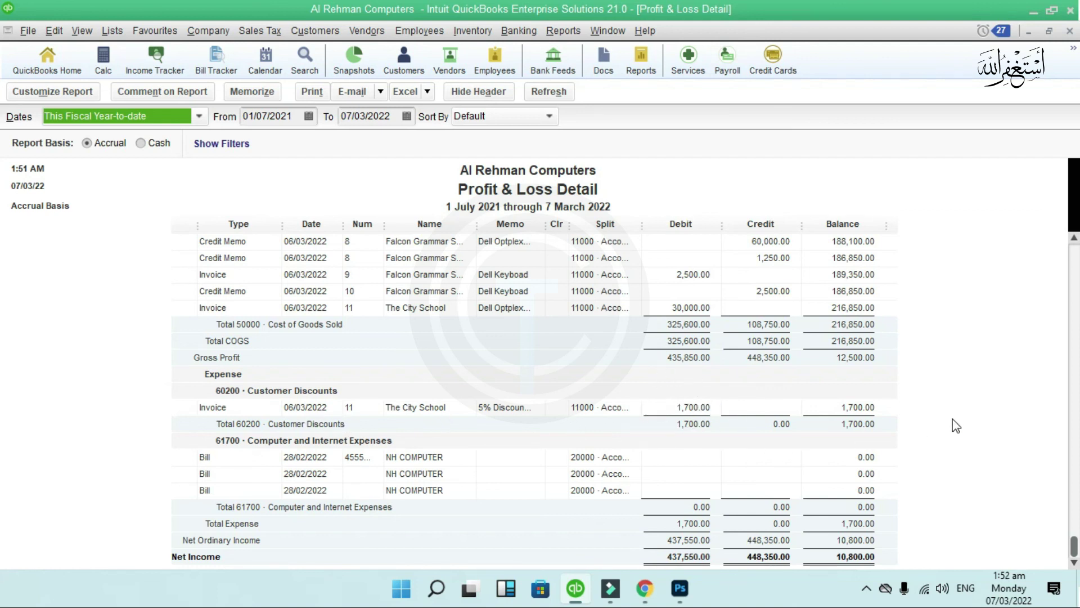
scroll(953, 418, up, 6)
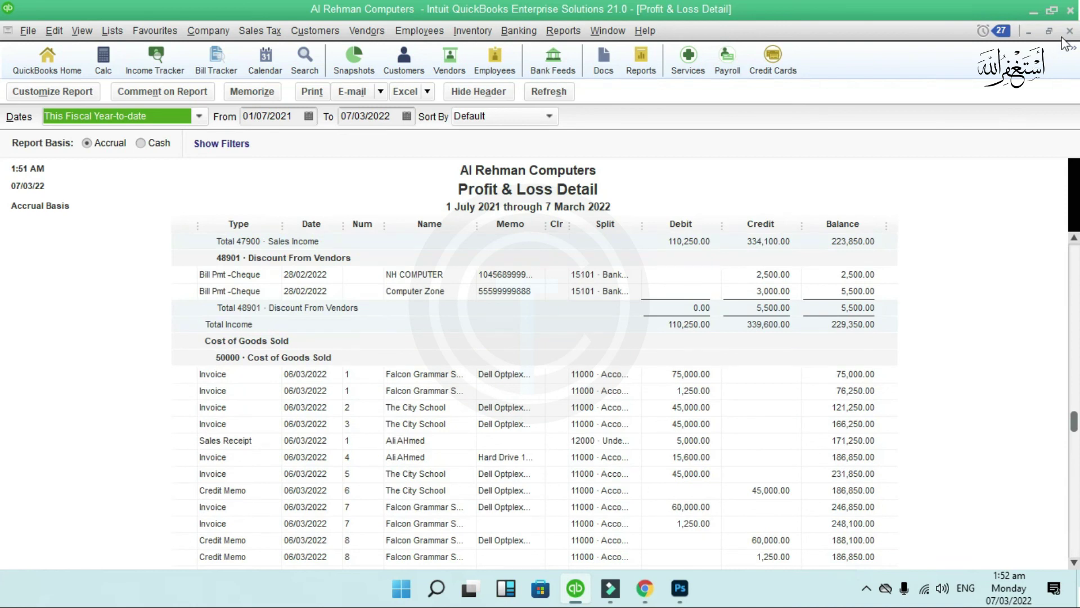